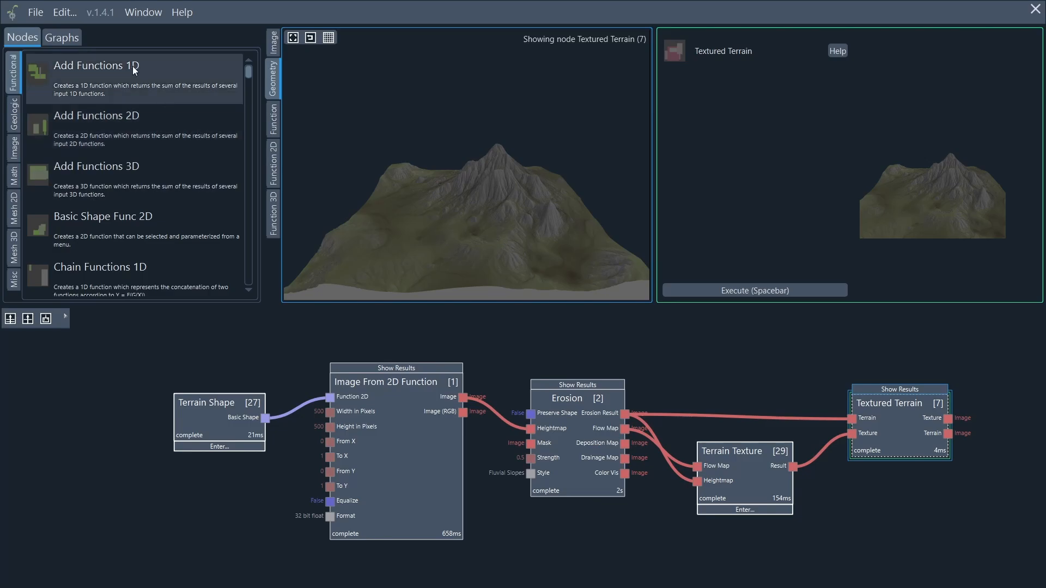
List the graphs in My Workspace and add a Terrain Texture instance to the main graph, above the existing Terrain Texture node
{"action": "left_click", "coordinate": [60, 37]}
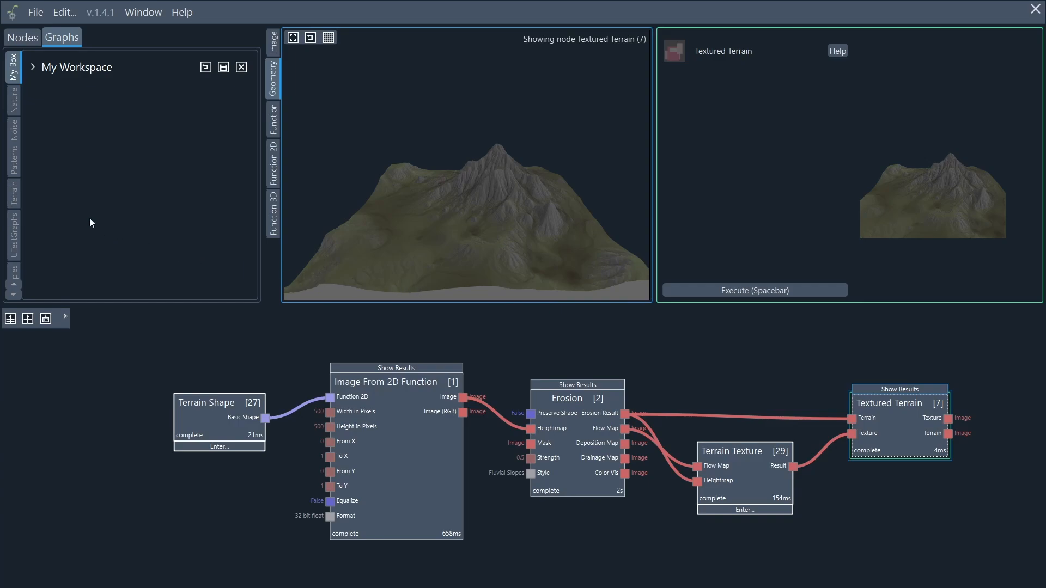
{"action": "left_click", "coordinate": [34, 67]}
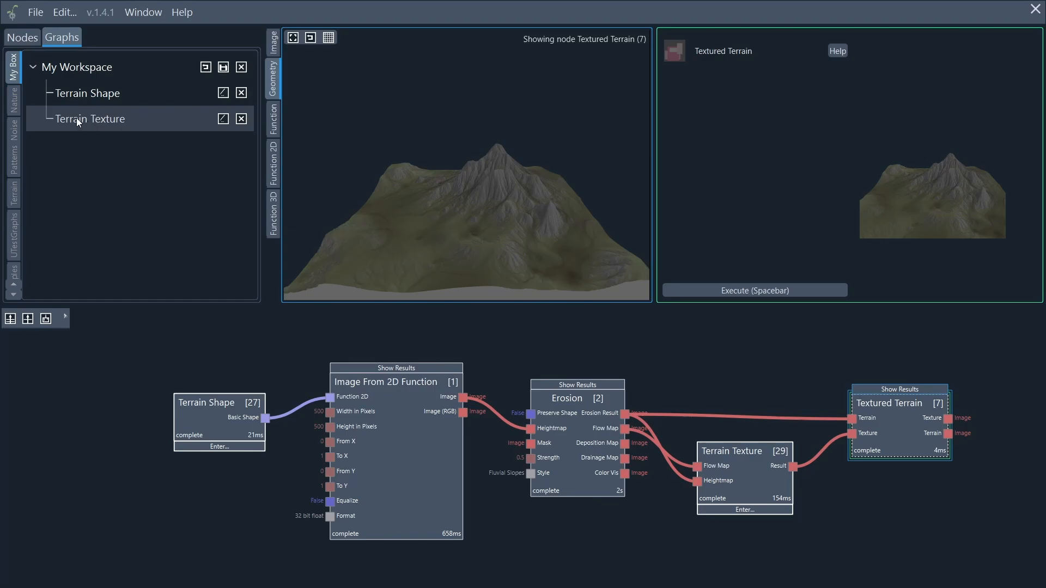
{"action": "left_click_drag", "start_coordinate": [76, 118], "coordinate": [690, 349]}
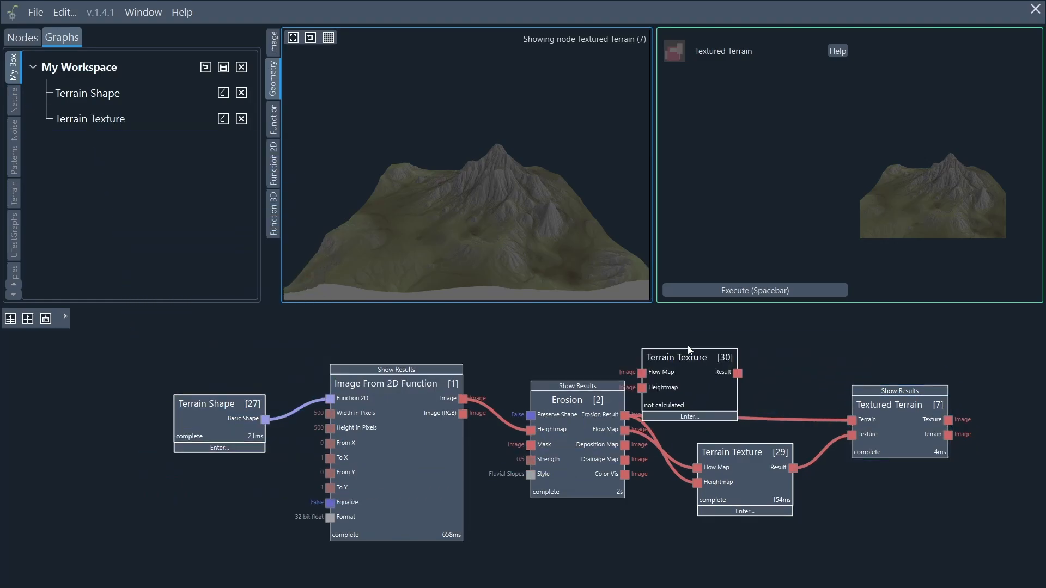
{"action": "left_click_drag", "start_coordinate": [696, 386], "coordinate": [738, 370]}
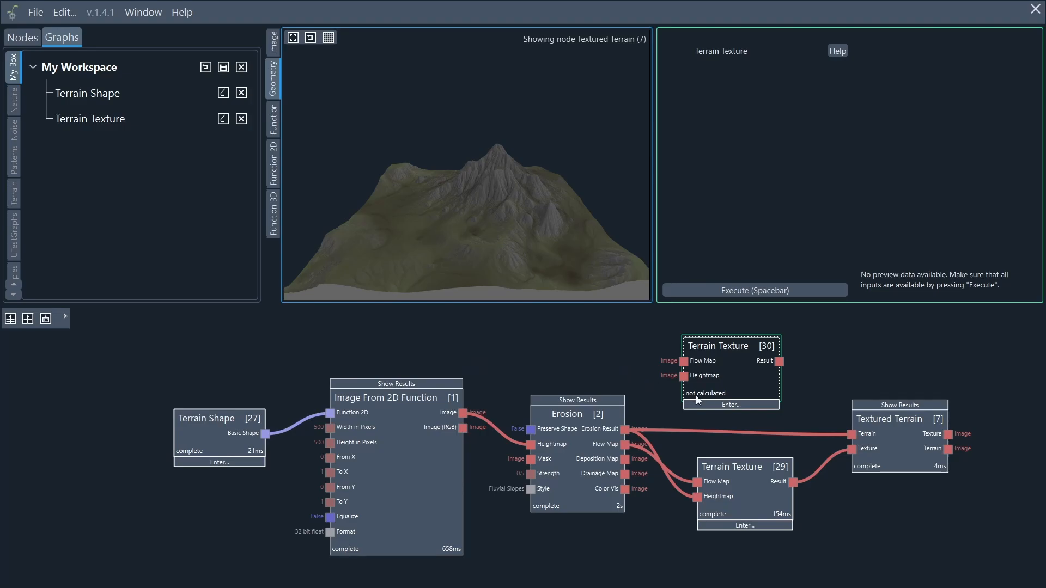
Nest another Terrain Texture instance inside the newly added Terrain Texture subgraph, above its Selector node, and return to the main graph
{"action": "left_click", "coordinate": [760, 405]}
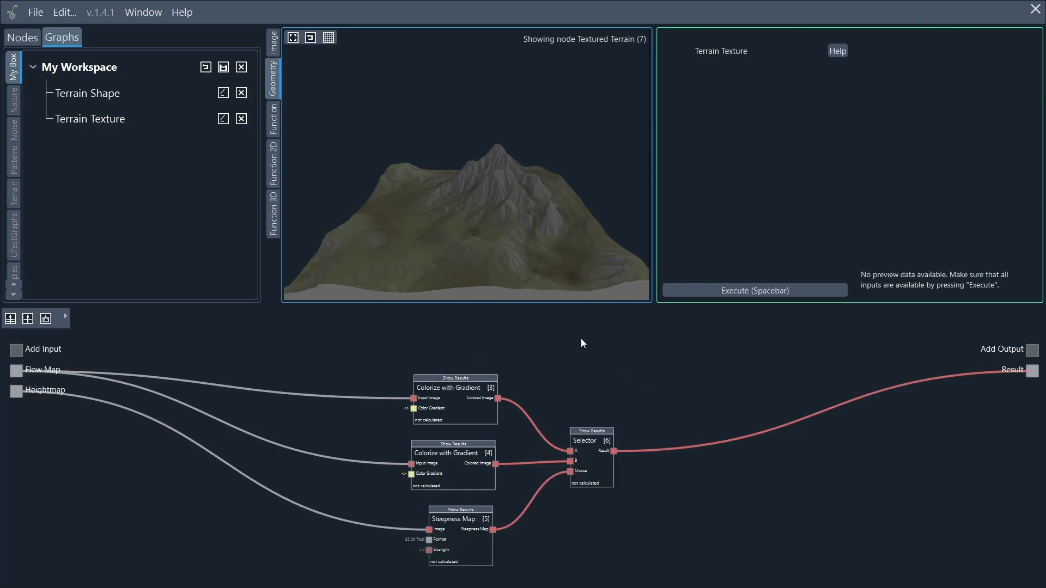
{"action": "left_click_drag", "start_coordinate": [78, 120], "coordinate": [607, 364]}
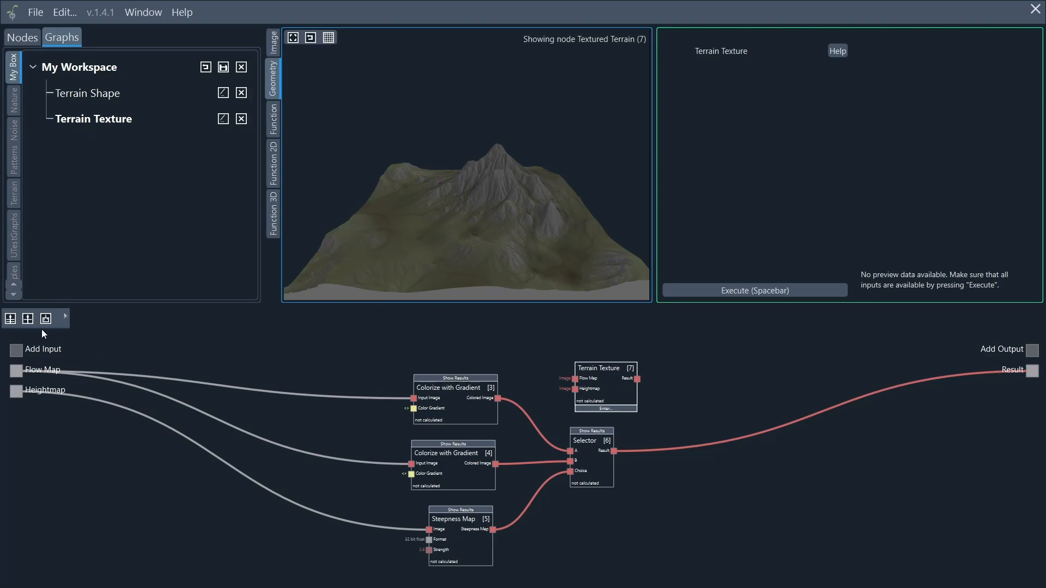
{"action": "left_click", "coordinate": [10, 319]}
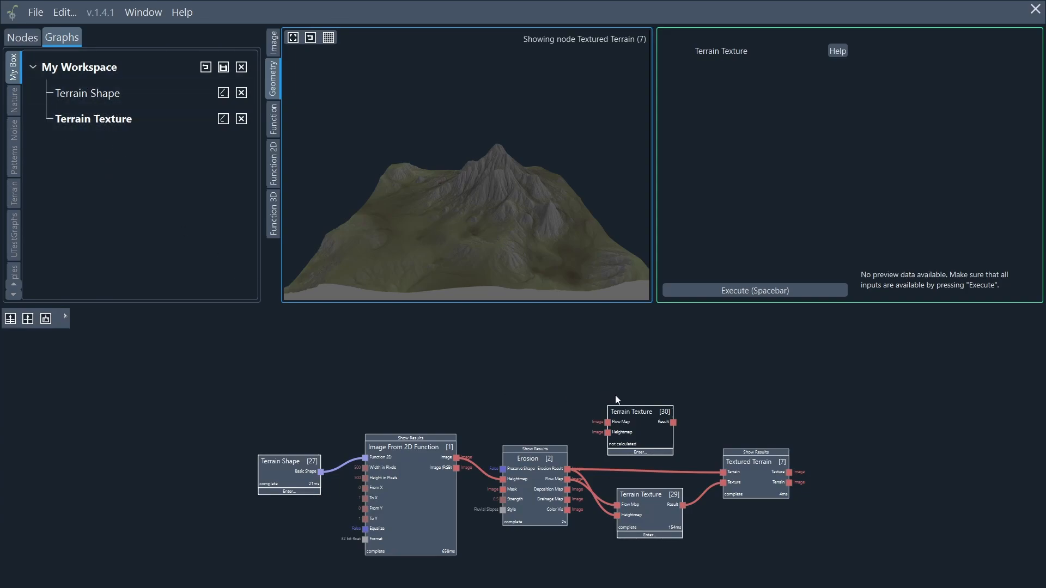
Undo the edit history back to the second Move Block entry and execute the graph
{"action": "left_click", "coordinate": [65, 14]}
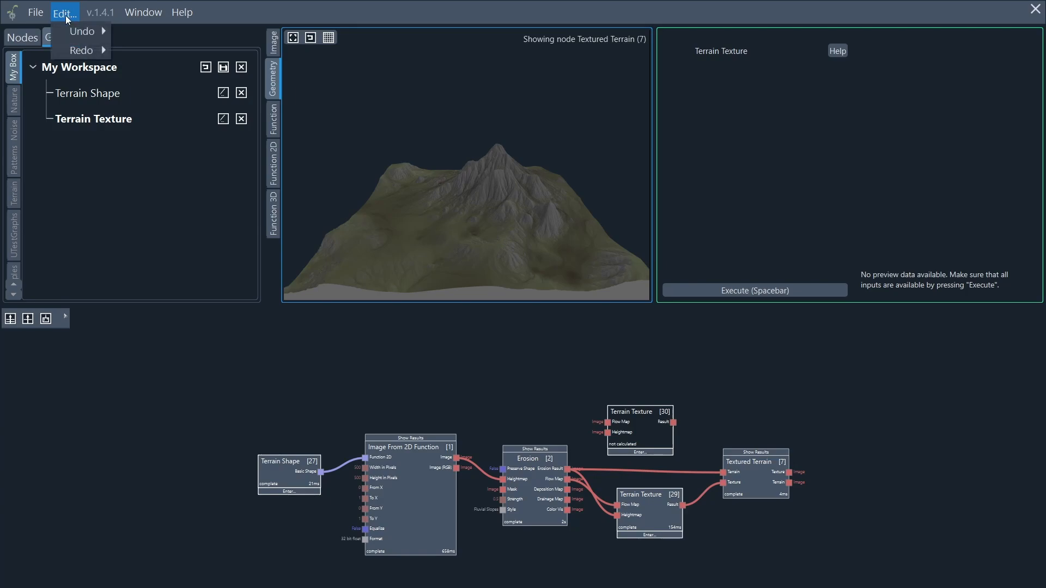
{"action": "mouse_move", "coordinate": [81, 31]}
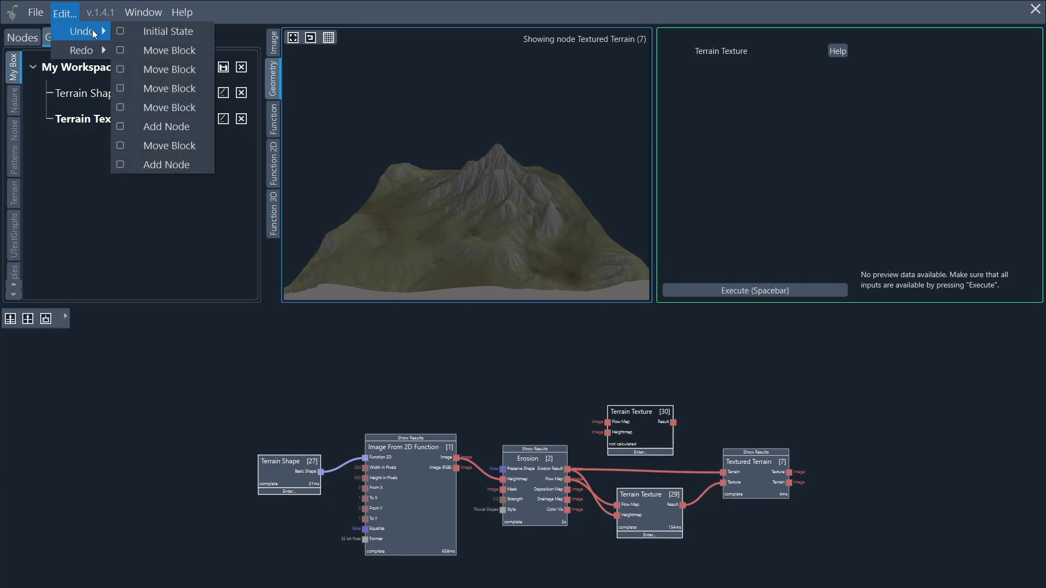
{"action": "left_click", "coordinate": [157, 70]}
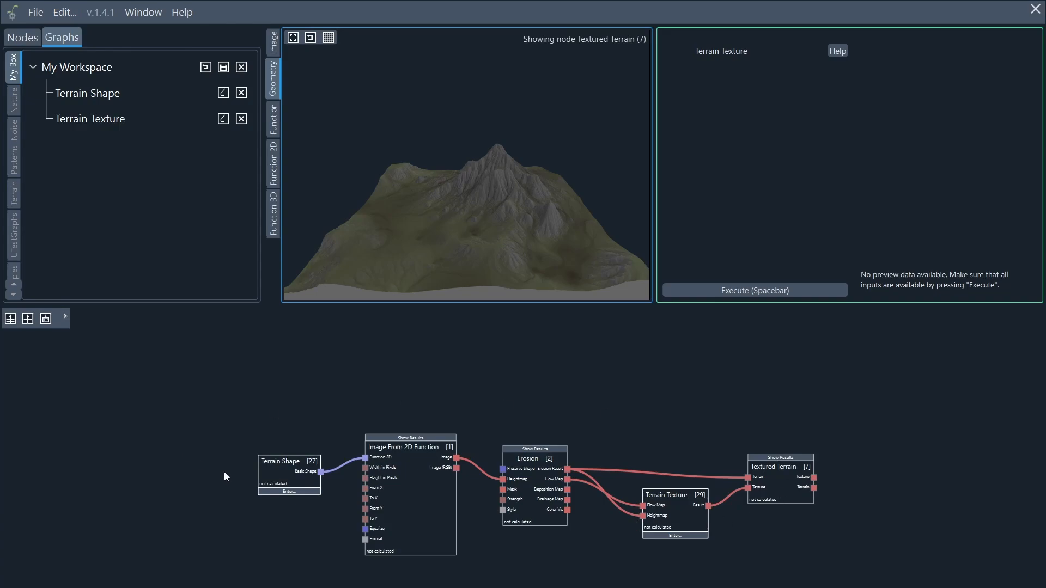
{"action": "left_click", "coordinate": [751, 293]}
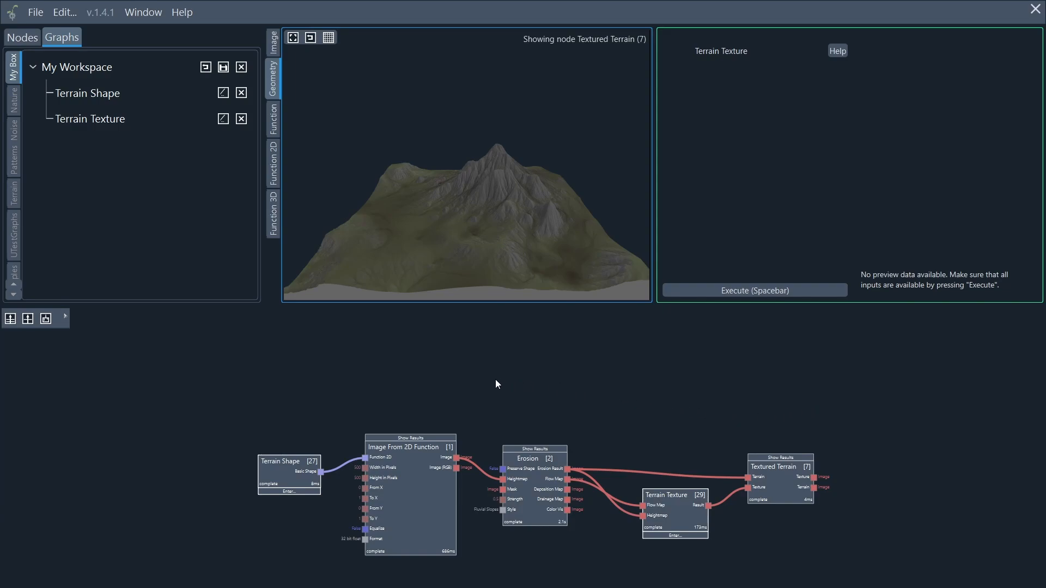
Group the Erosion, Terrain Texture and Textured Terrain nodes into a subgraph named test, and add a second test instance above it
{"action": "left_click_drag", "start_coordinate": [483, 360], "coordinate": [845, 575]}
{"action": "left_click", "coordinate": [46, 320]}
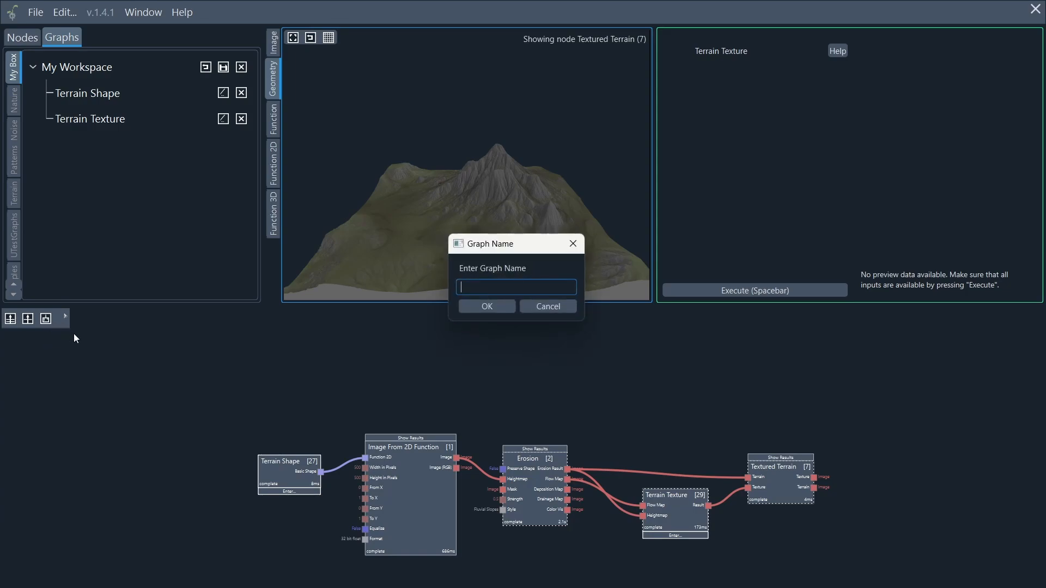
{"action": "type", "text": "test"}
{"action": "left_click", "coordinate": [495, 306]}
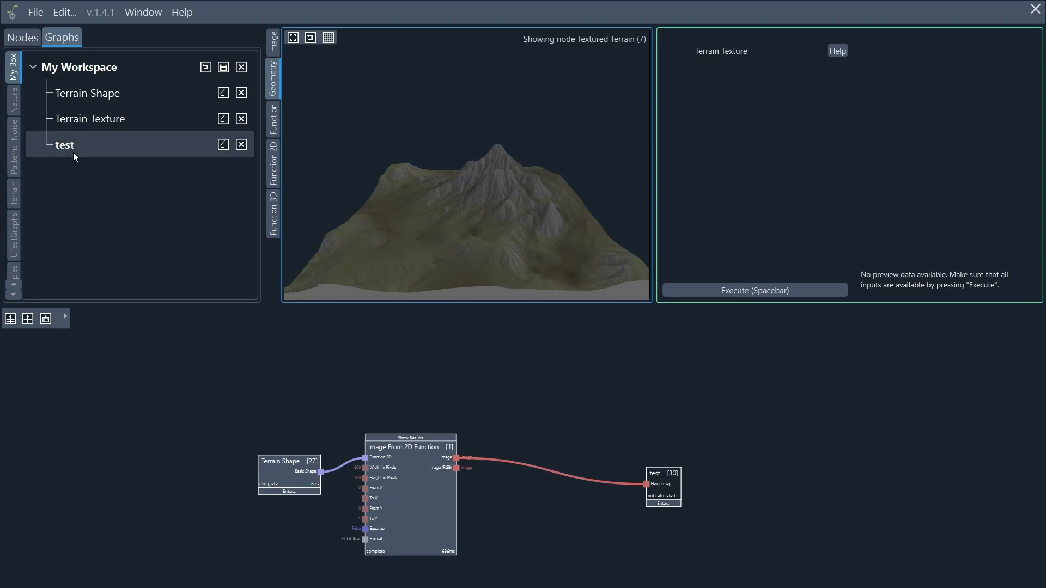
{"action": "left_click_drag", "start_coordinate": [80, 151], "coordinate": [591, 393]}
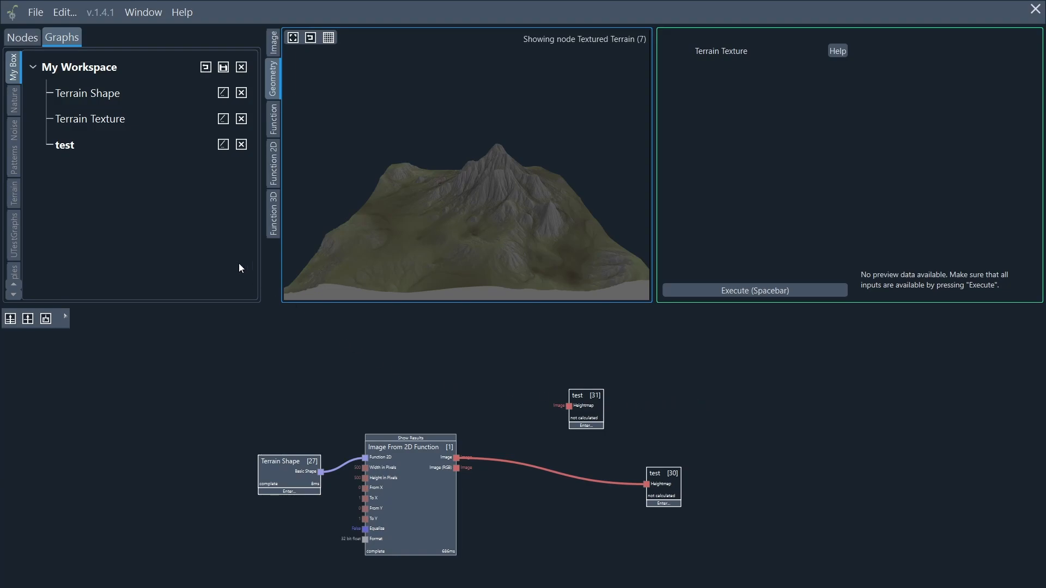
Undo the edit history back to an early Move Block entry, before the test subgraph was created, and execute the graph
{"action": "left_click", "coordinate": [60, 19]}
{"action": "mouse_move", "coordinate": [71, 28]}
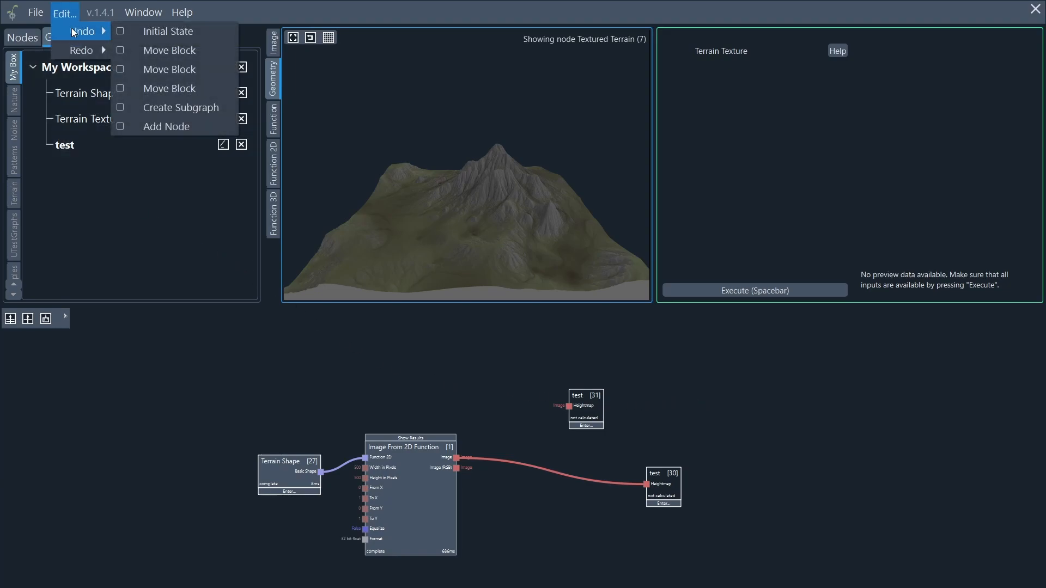
{"action": "left_click", "coordinate": [157, 62]}
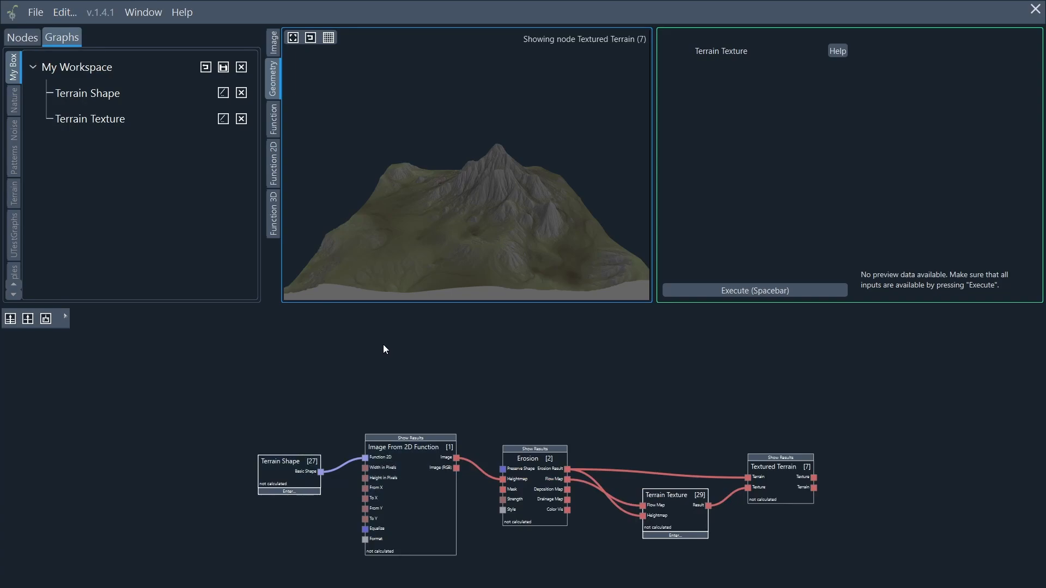
{"action": "left_click", "coordinate": [724, 291]}
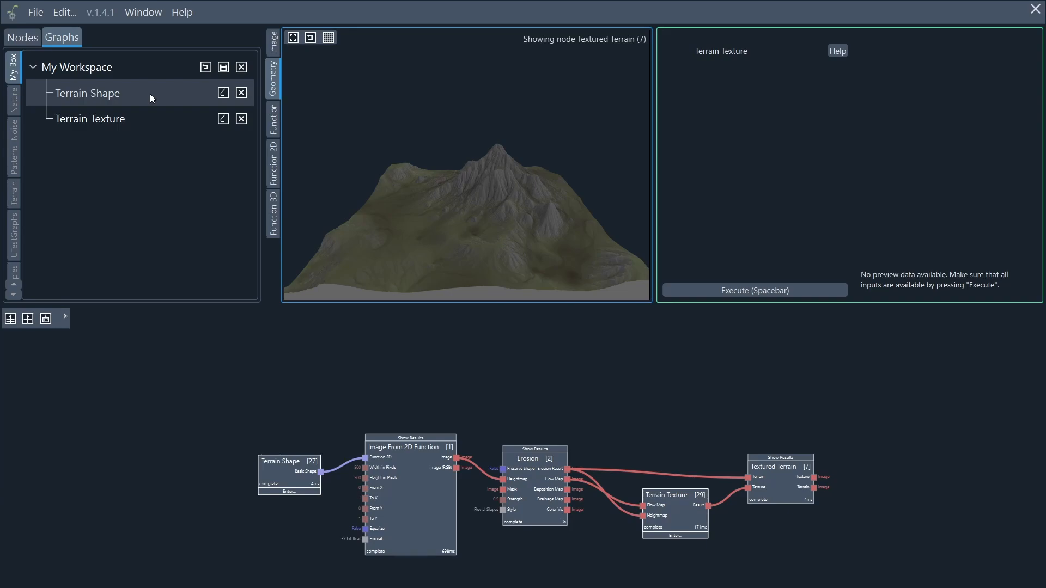
Create a new workspace named Test ws and open it, discarding the unsaved changes to the current graph
{"action": "left_click", "coordinate": [36, 13]}
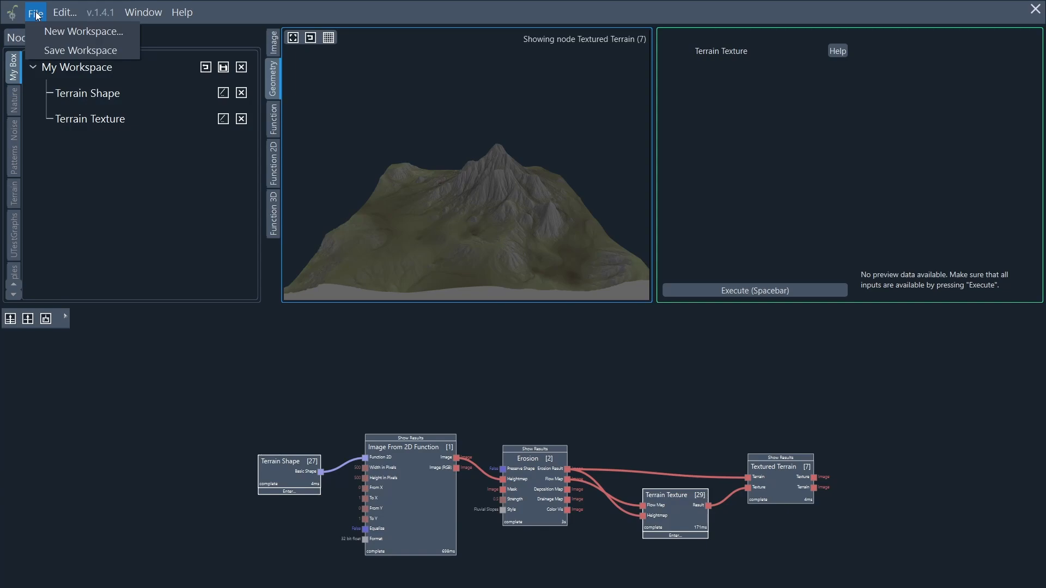
{"action": "left_click", "coordinate": [55, 32]}
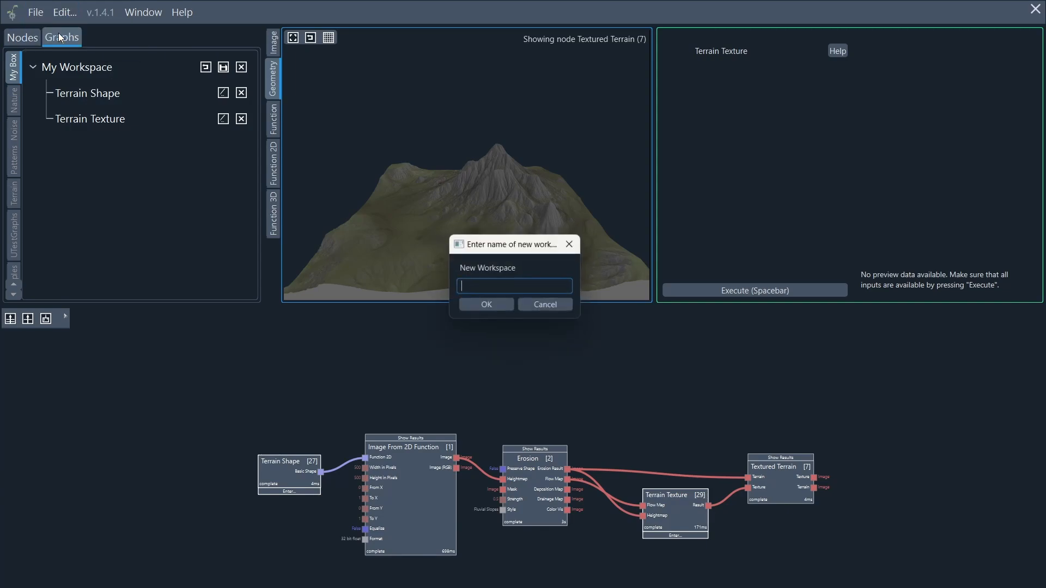
{"action": "type", "text": "Test"}
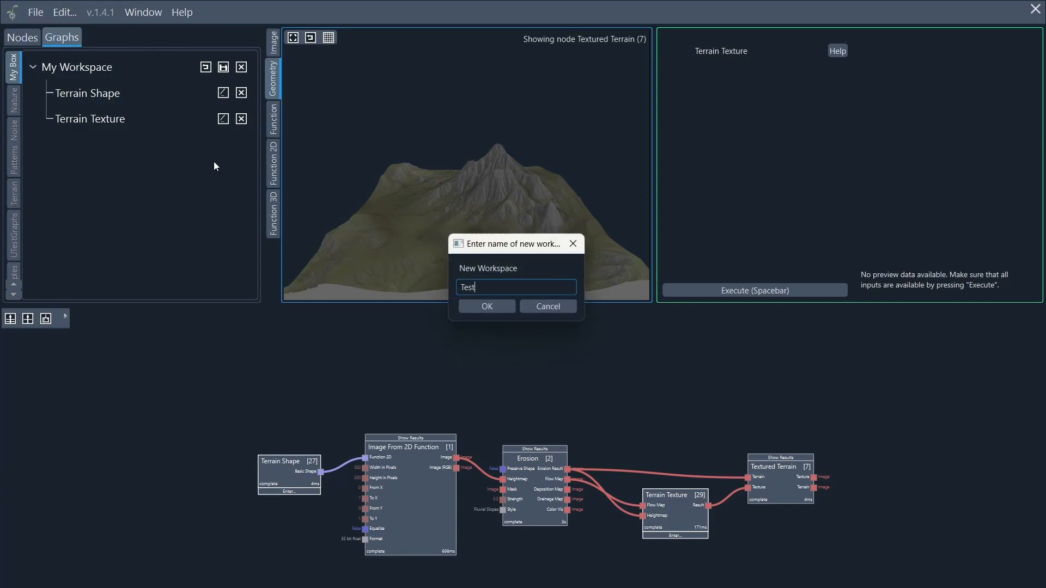
{"action": "type", "text": " ws"}
{"action": "left_click", "coordinate": [481, 309]}
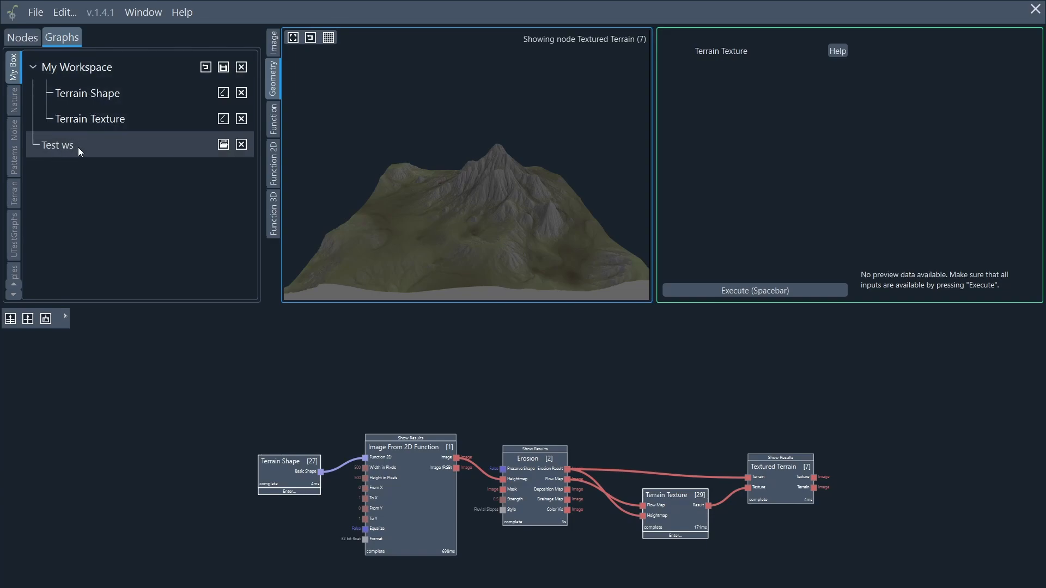
{"action": "left_click", "coordinate": [222, 146]}
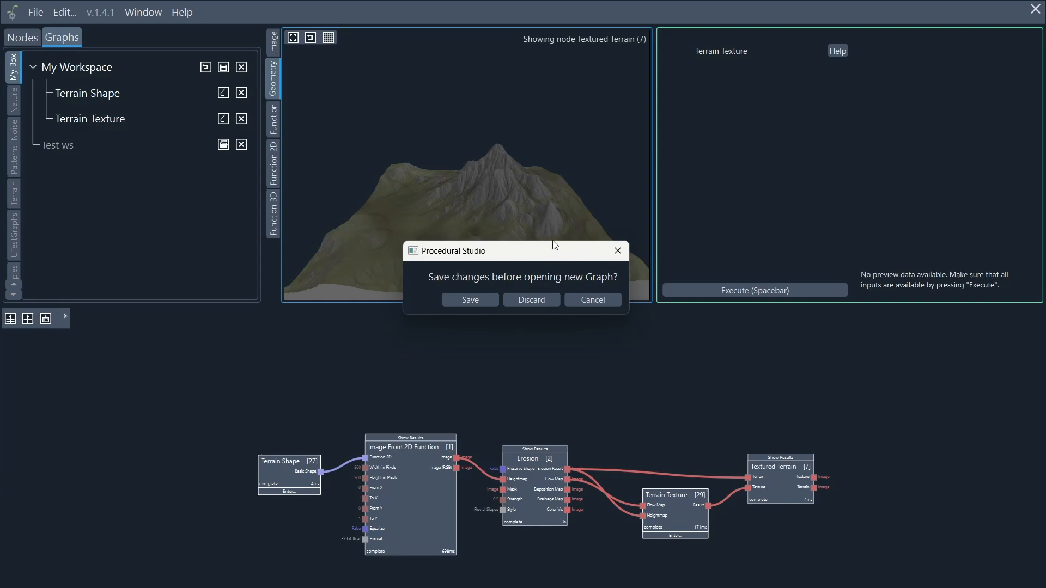
{"action": "left_click", "coordinate": [547, 302]}
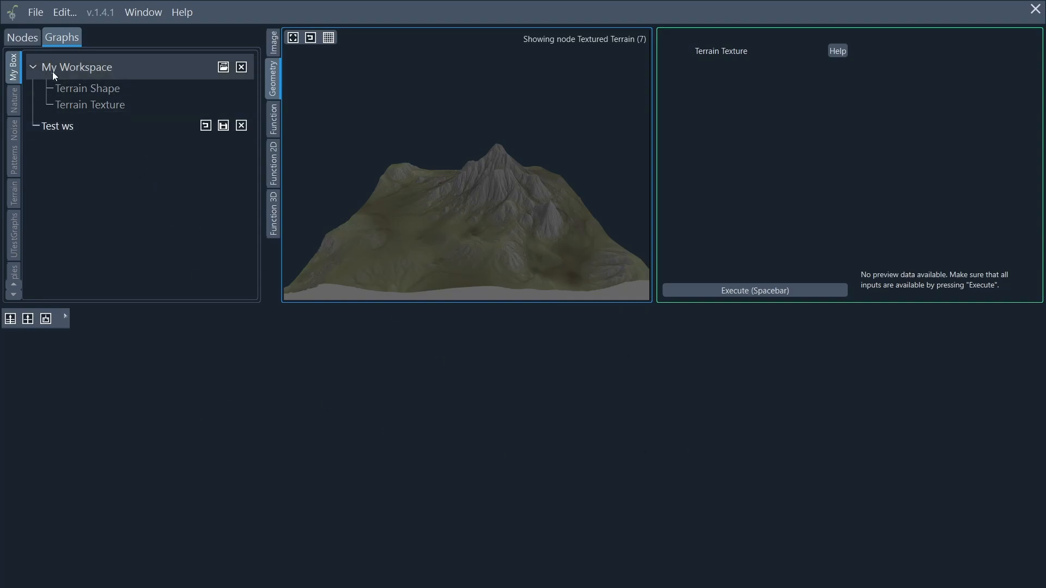
Add an Add Functions 1D node to the empty Test ws graph
{"action": "left_click", "coordinate": [23, 38]}
{"action": "left_click_drag", "start_coordinate": [54, 69], "coordinate": [401, 400]}
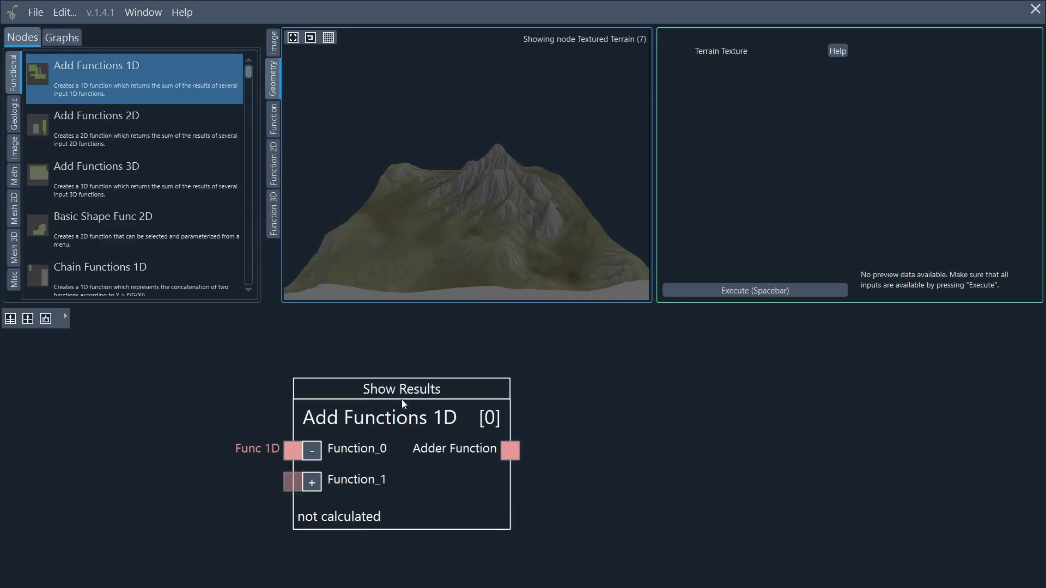
{"action": "left_click", "coordinate": [61, 37]}
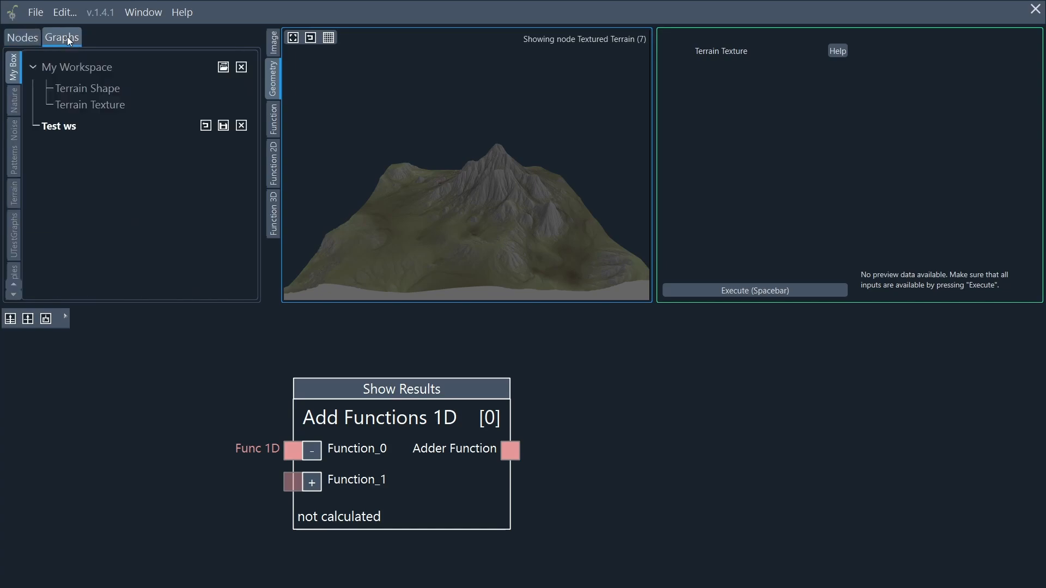
{"action": "scroll", "coordinate": [227, 406], "scroll_direction": "down", "scroll_amount": 3}
{"action": "scroll", "coordinate": [481, 442], "scroll_direction": "down", "scroll_amount": 2}
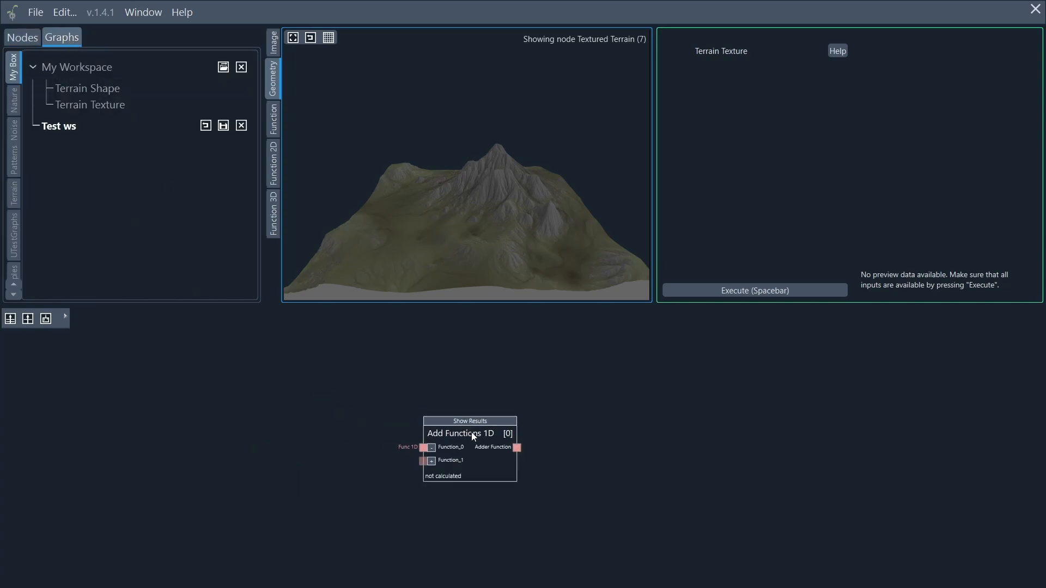
Execute the graph and display the results of the Add Functions 1D node
{"action": "left_click", "coordinate": [710, 292]}
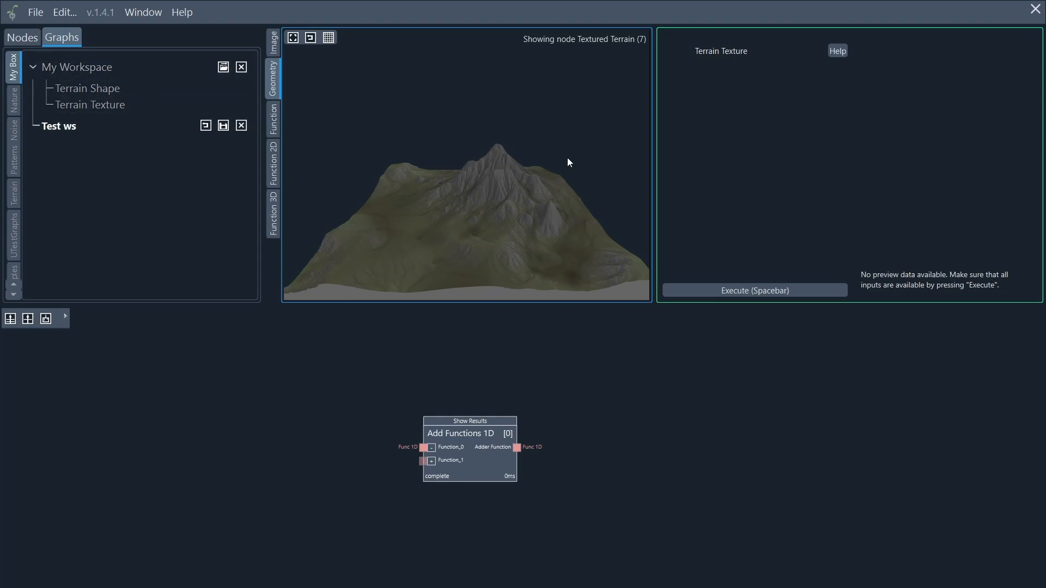
{"action": "left_click", "coordinate": [490, 426]}
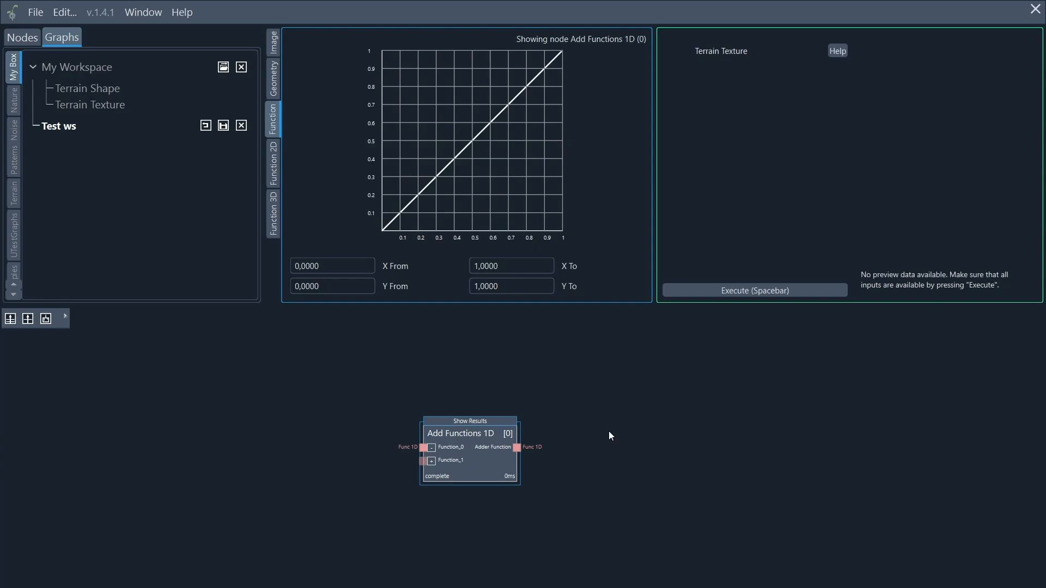
Revert Test ws to its saved state and delete the workspace with all its contained graphs
{"action": "left_click", "coordinate": [205, 126]}
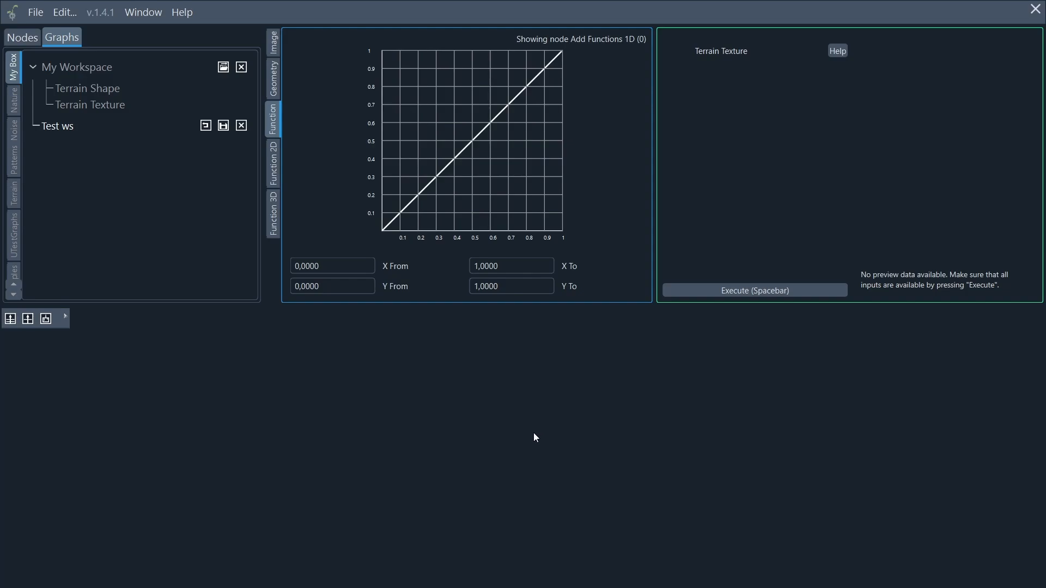
{"action": "left_click", "coordinate": [243, 127]}
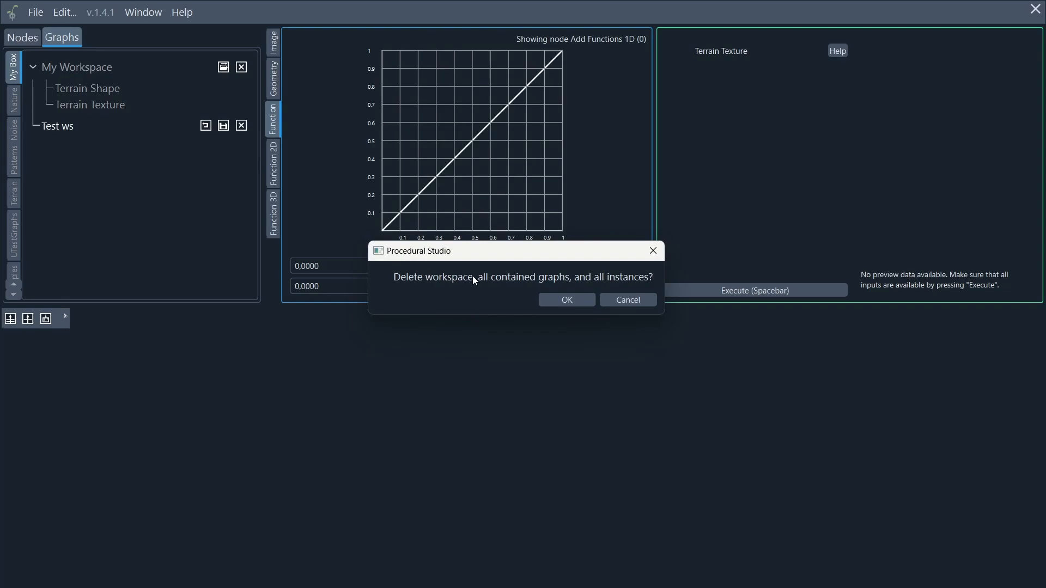
{"action": "left_click", "coordinate": [577, 299]}
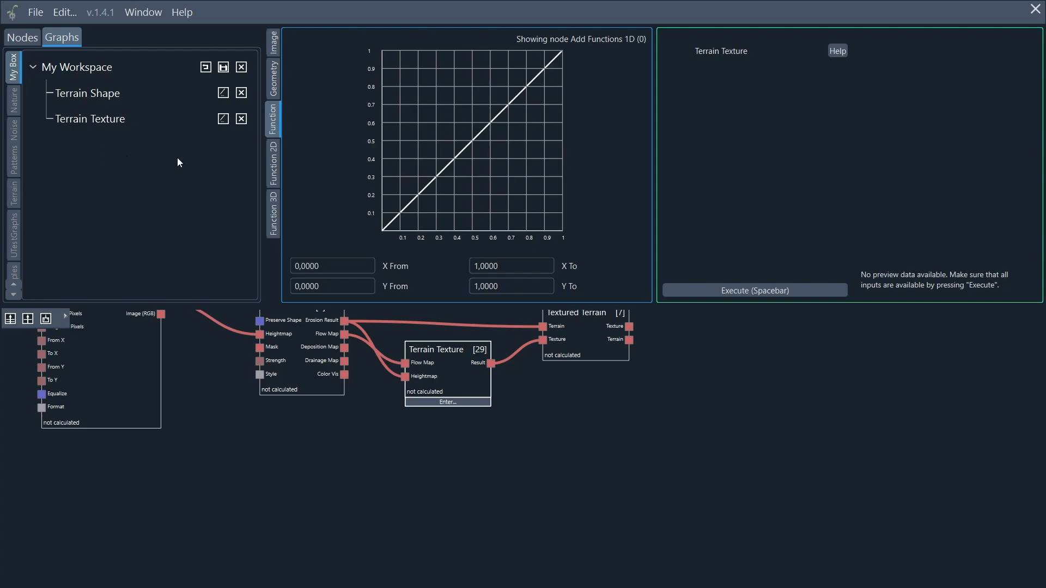
{"action": "scroll", "coordinate": [246, 373], "scroll_direction": "down", "scroll_amount": 3}
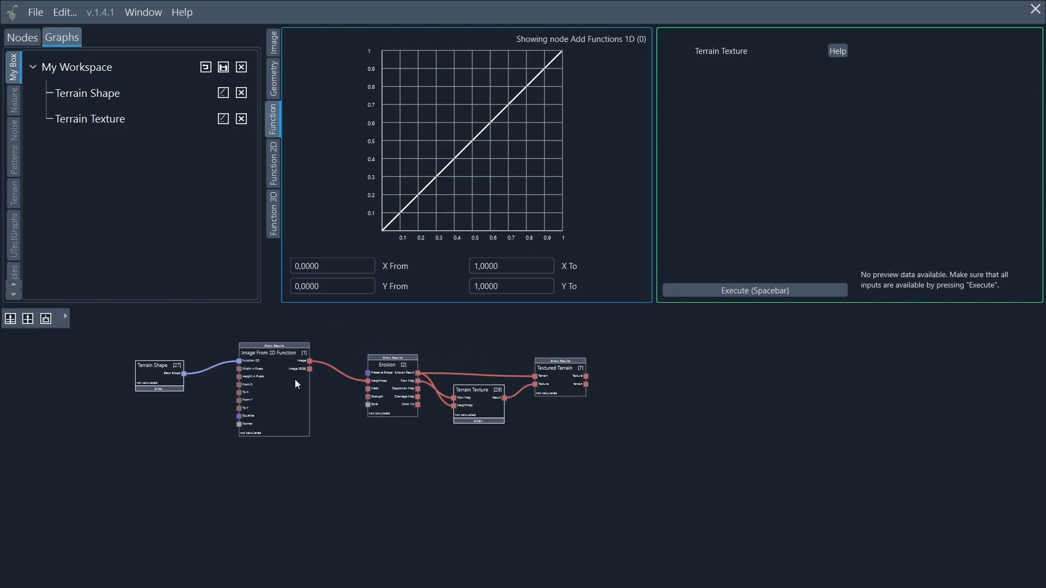
{"action": "middle_click_drag", "start_coordinate": [335, 336], "coordinate": [448, 417]}
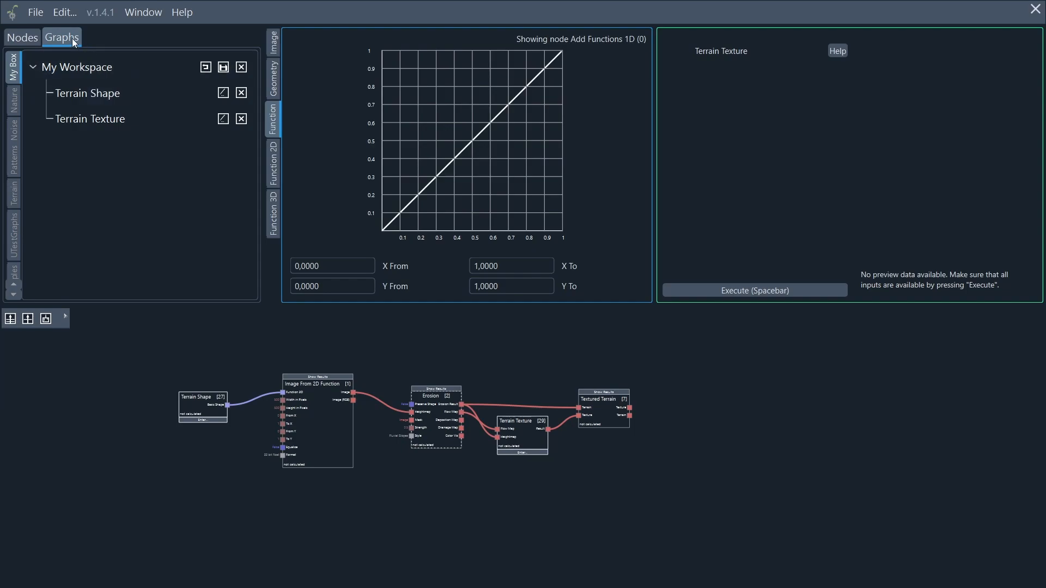
Create a new workspace named Other Workspace and open it, discarding the unsaved changes to the current graph
{"action": "left_click", "coordinate": [37, 15]}
{"action": "left_click", "coordinate": [59, 31]}
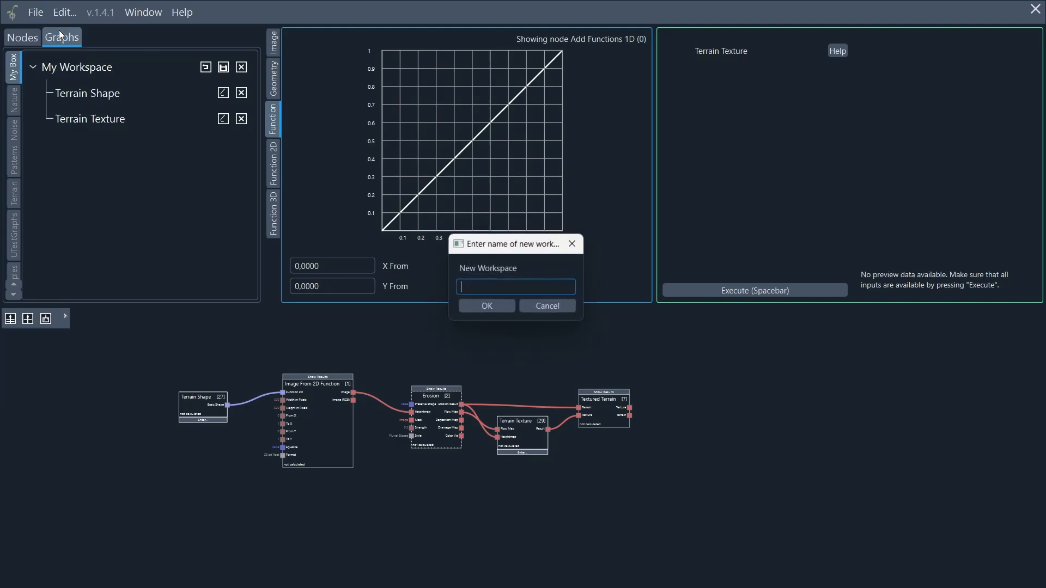
{"action": "type", "text": "Other"}
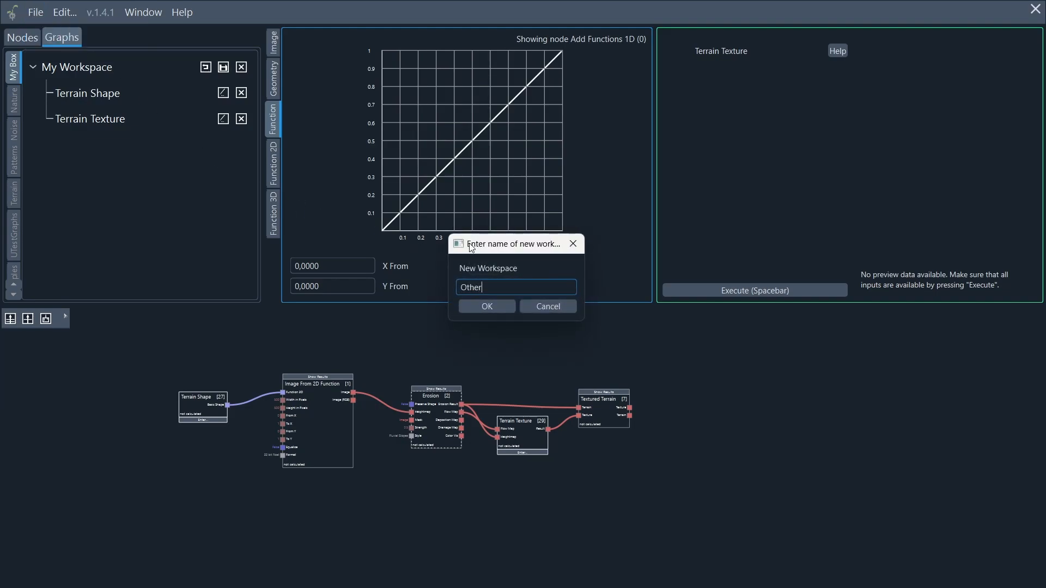
{"action": "type", "text": " Workspace"}
{"action": "key", "text": "Return"}
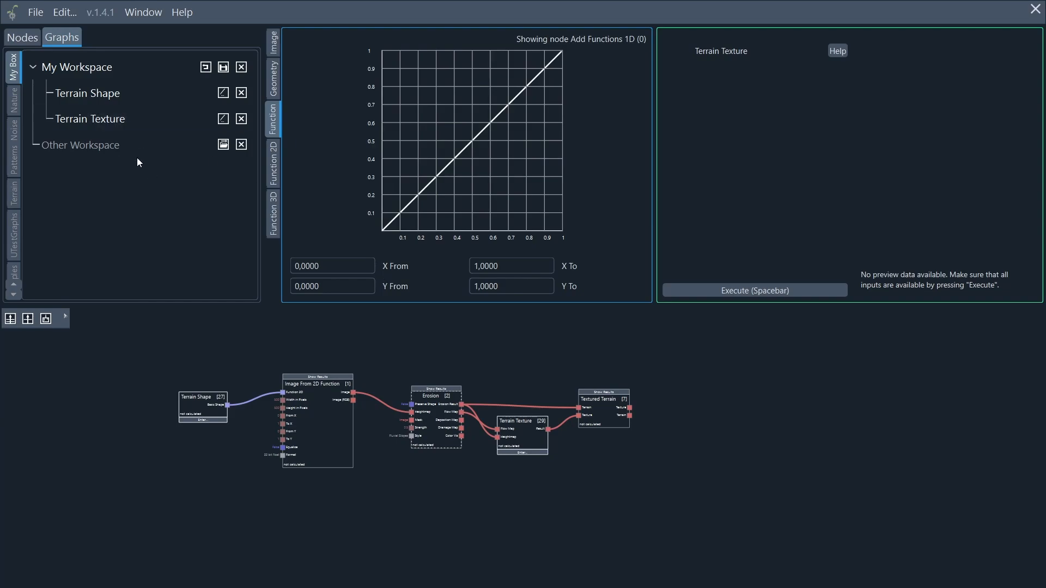
{"action": "left_click", "coordinate": [223, 145]}
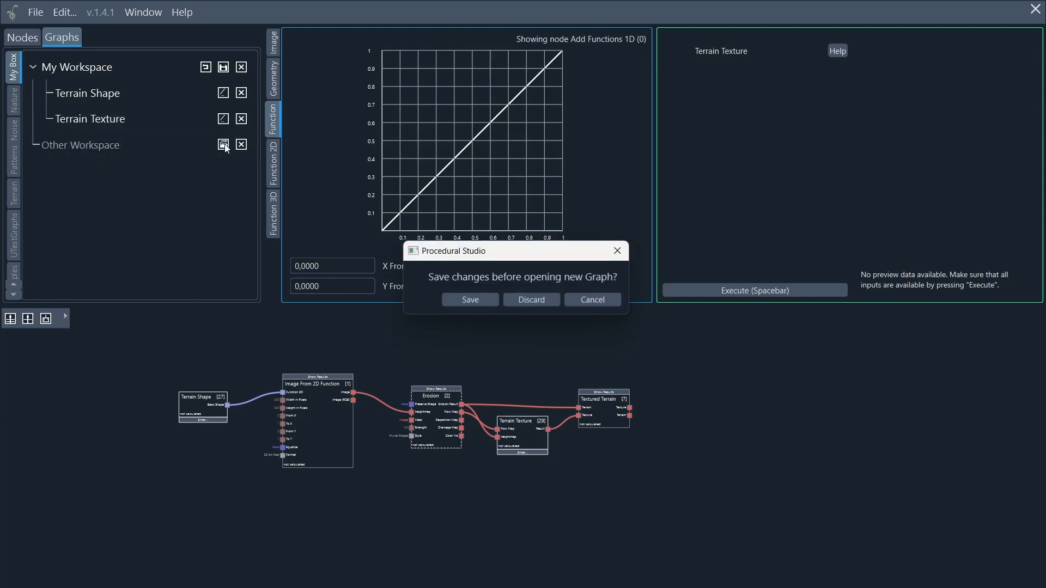
{"action": "left_click", "coordinate": [521, 300]}
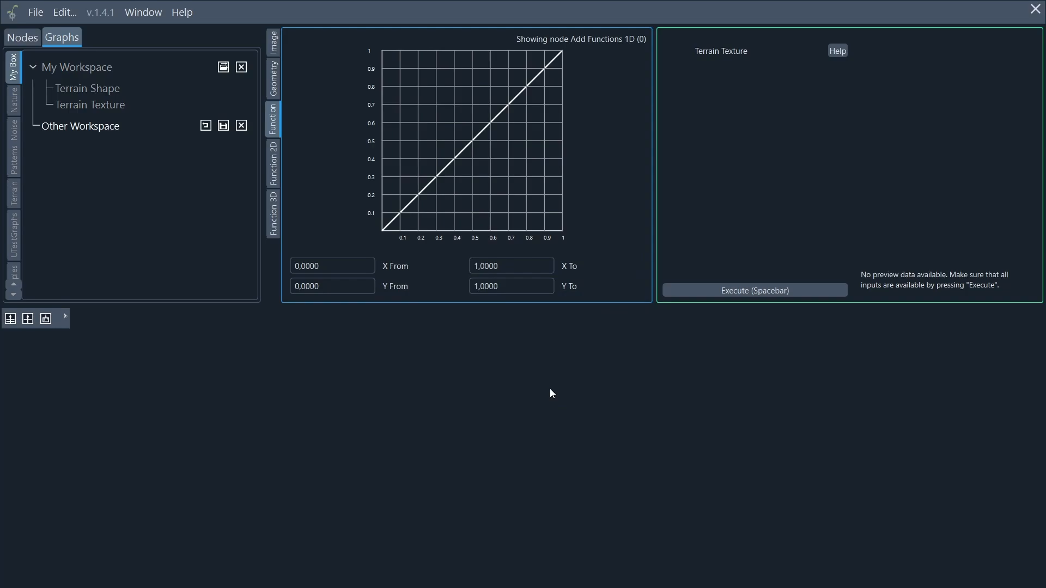
Add an Add Functions 1D node and My Workspace's Terrain Shape graph to the empty graph, and expand Other Workspace's graph list
{"action": "left_click", "coordinate": [27, 36]}
{"action": "left_click_drag", "start_coordinate": [107, 94], "coordinate": [504, 391]}
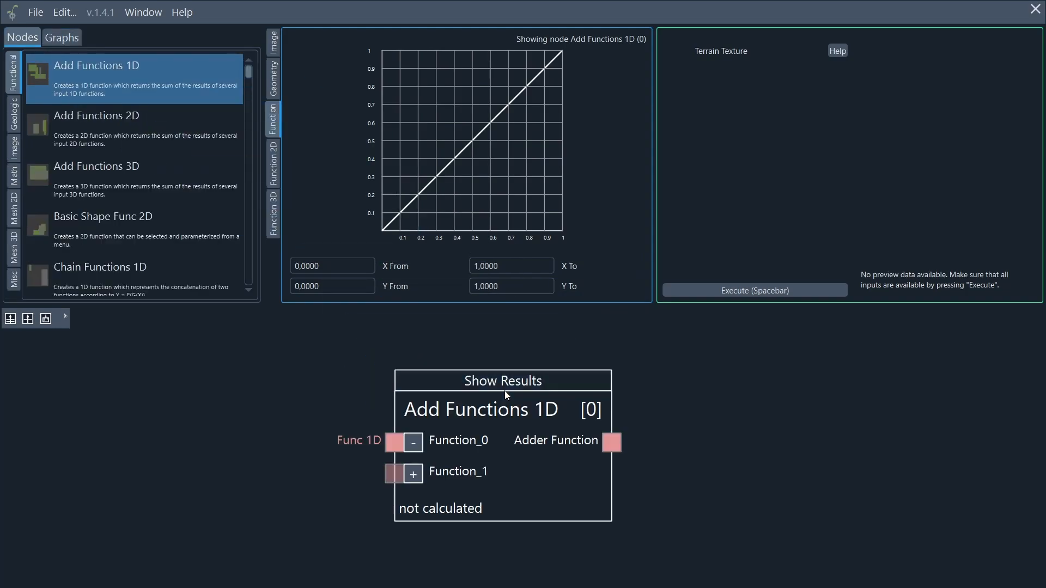
{"action": "left_click", "coordinate": [65, 36]}
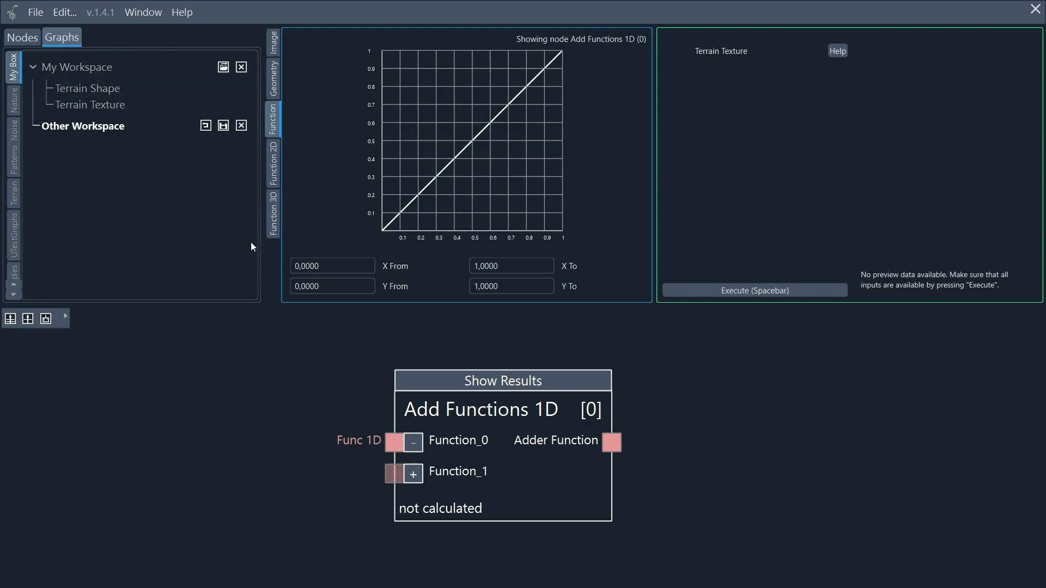
{"action": "scroll", "coordinate": [298, 439], "scroll_direction": "down", "scroll_amount": 3}
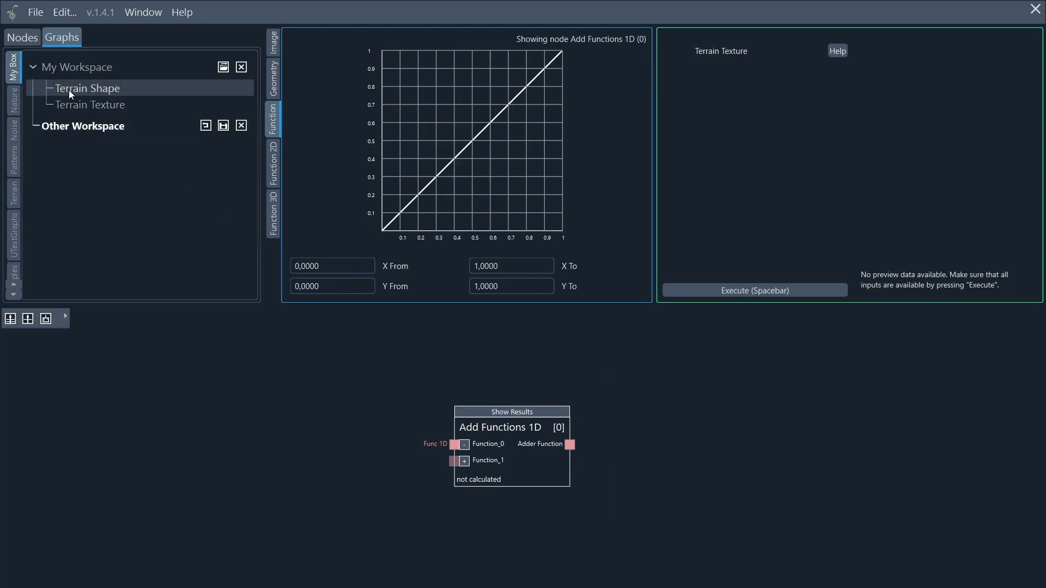
{"action": "left_click_drag", "start_coordinate": [69, 89], "coordinate": [282, 398]}
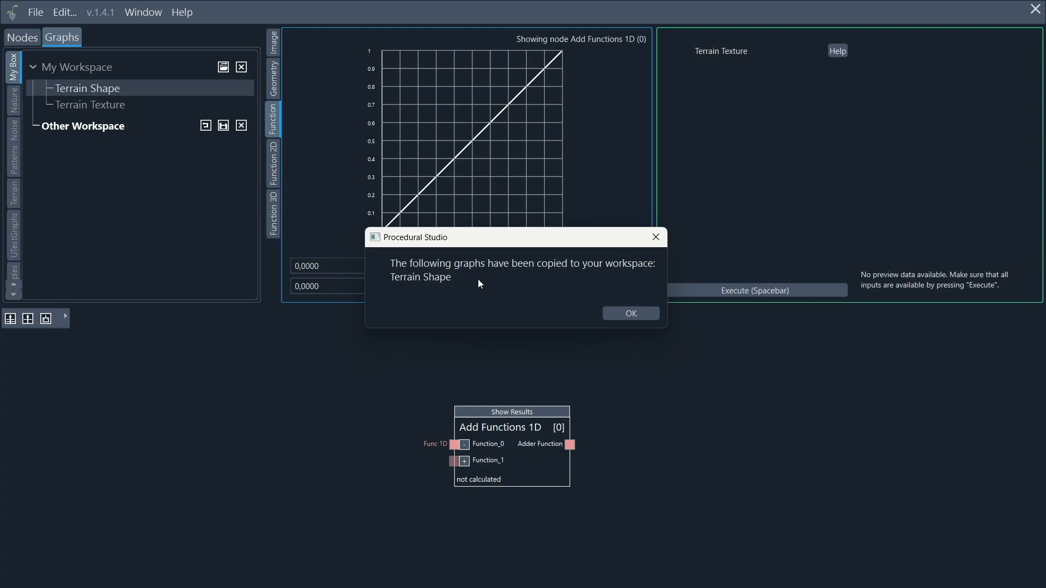
{"action": "left_click", "coordinate": [613, 316]}
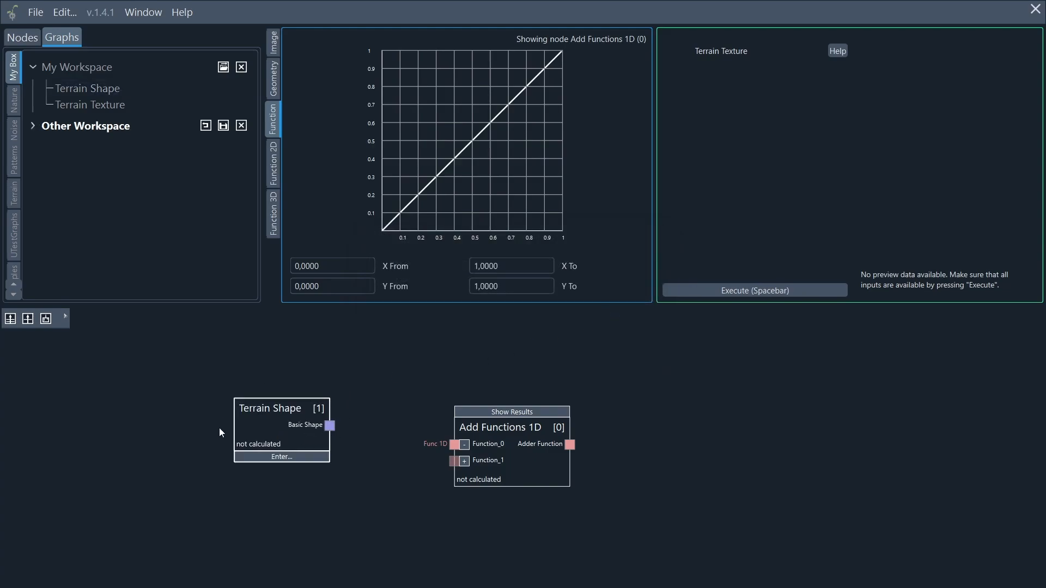
{"action": "left_click_drag", "start_coordinate": [322, 434], "coordinate": [360, 441]}
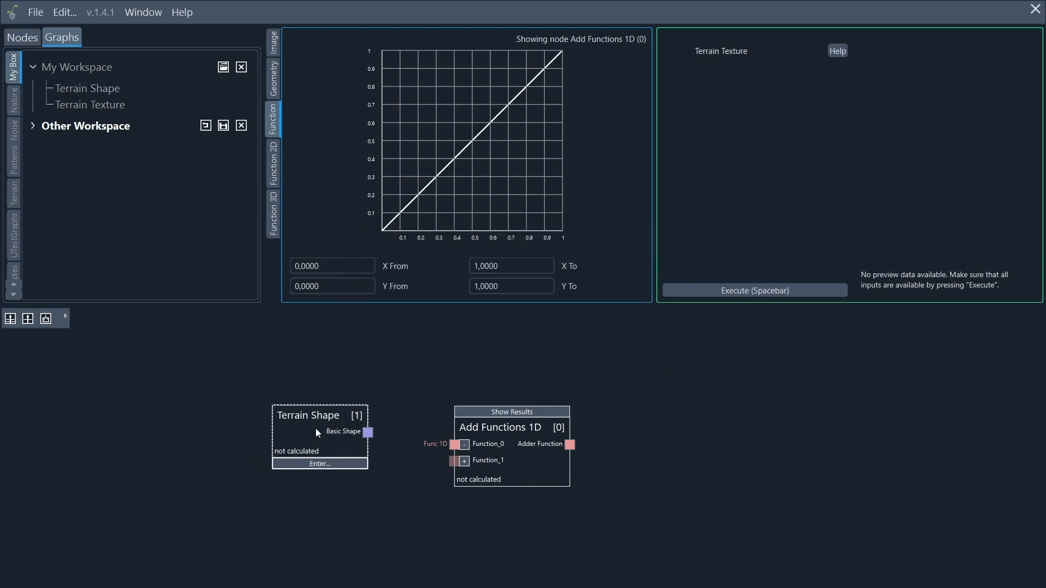
{"action": "left_click", "coordinate": [33, 128]}
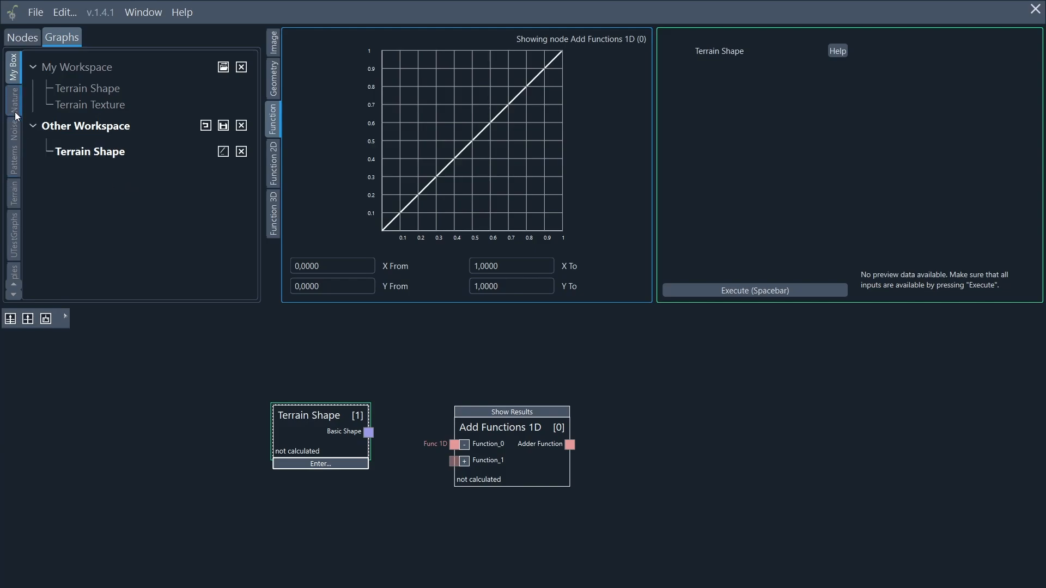
Add the Func 2D (Rocky Noise) graph from Examples beside the Add Functions 1D node and check its copy under Other Workspace
{"action": "left_click", "coordinate": [14, 155]}
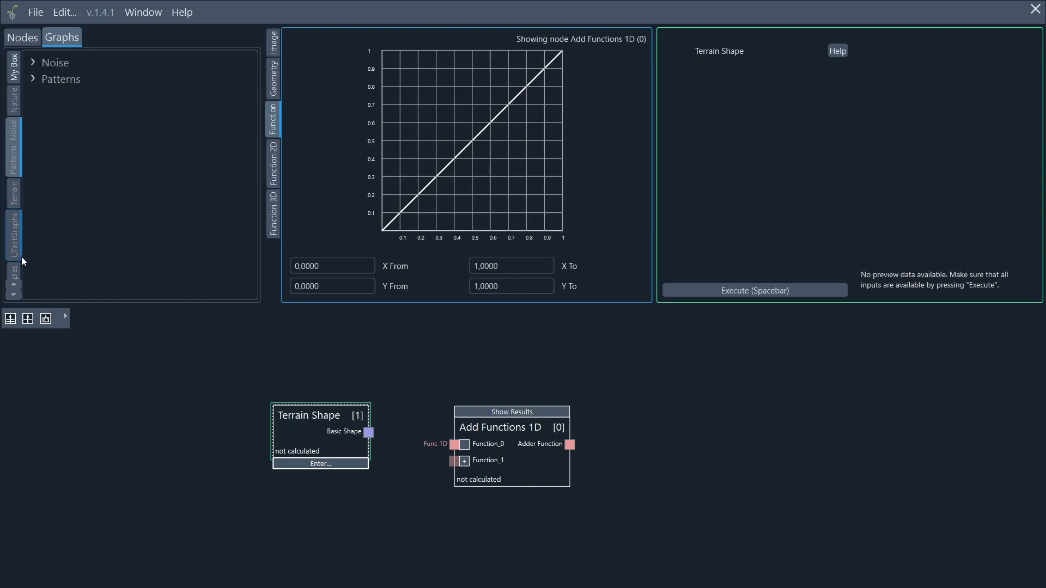
{"action": "left_click", "coordinate": [13, 295]}
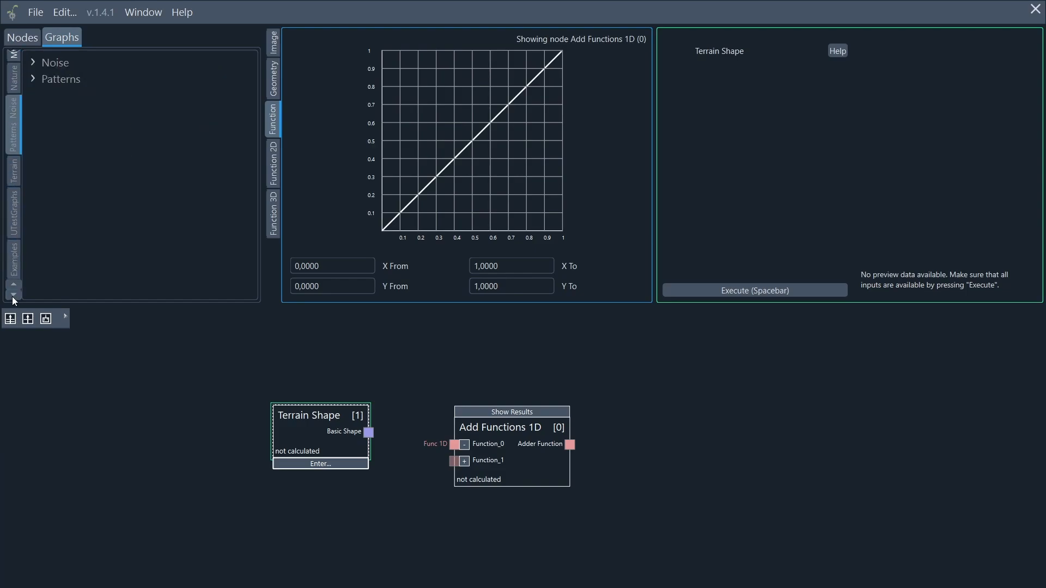
{"action": "left_click", "coordinate": [15, 264]}
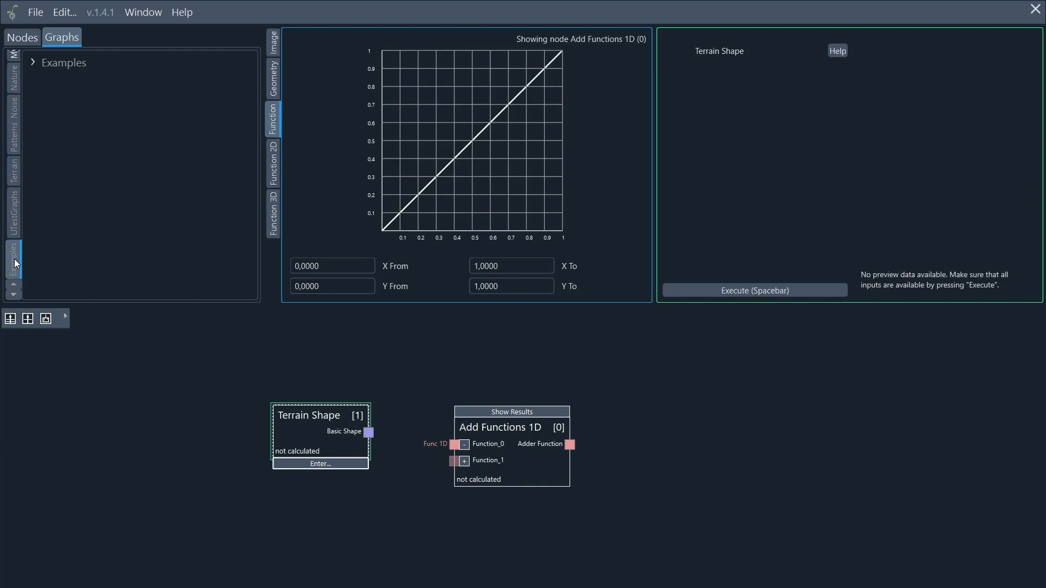
{"action": "left_click", "coordinate": [31, 66]}
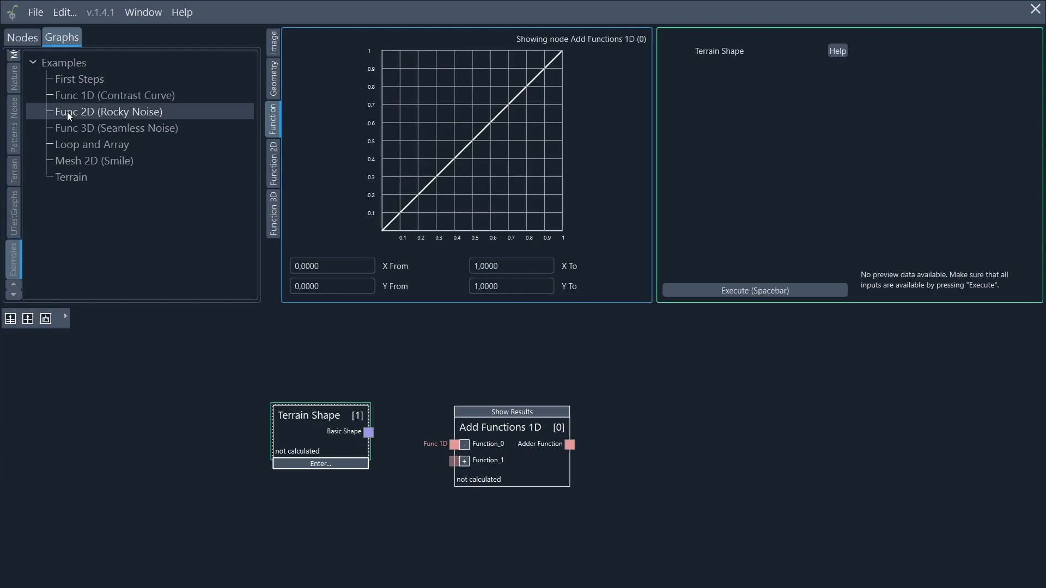
{"action": "left_click_drag", "start_coordinate": [67, 112], "coordinate": [645, 398]}
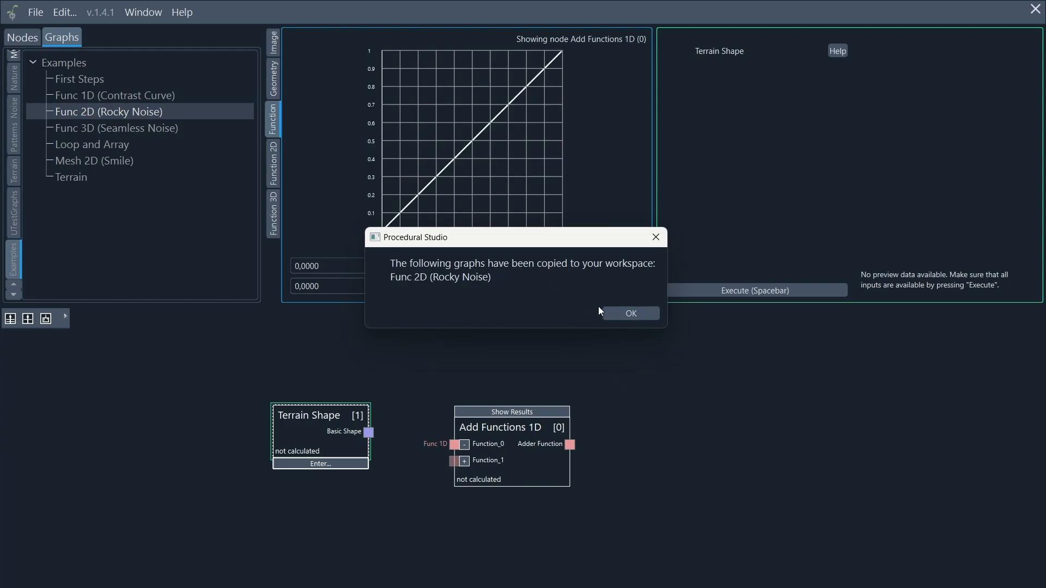
{"action": "left_click", "coordinate": [622, 317]}
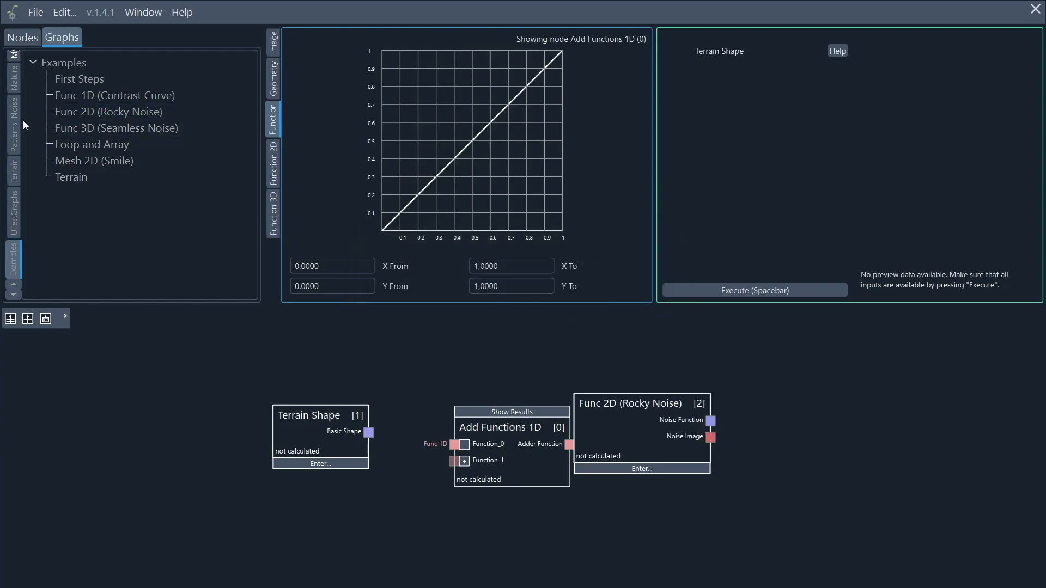
{"action": "scroll", "coordinate": [12, 82], "scroll_direction": "up", "scroll_amount": 2}
{"action": "left_click", "coordinate": [11, 76]}
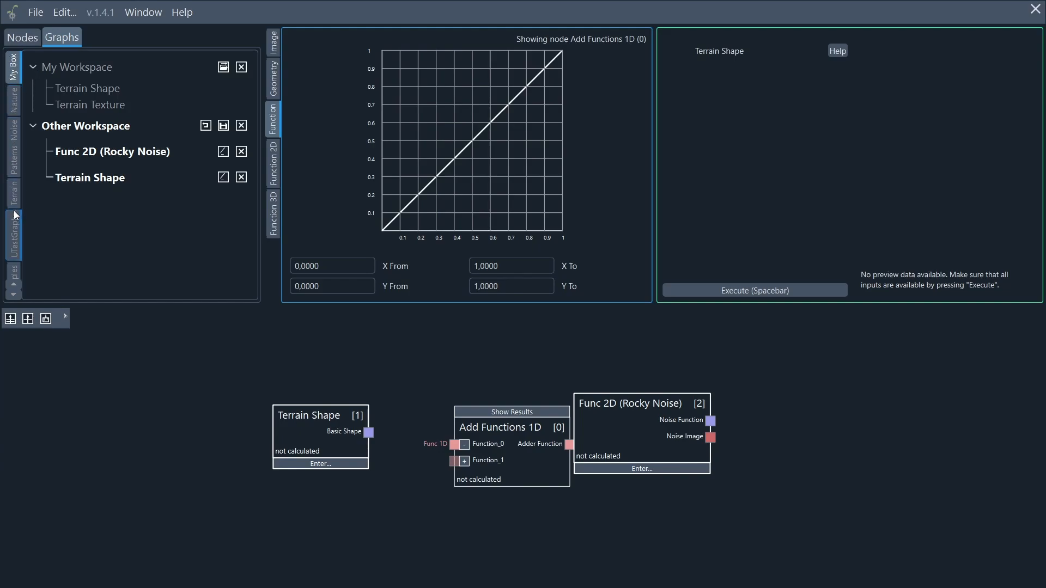
{"action": "left_click", "coordinate": [13, 147]}
{"action": "left_click", "coordinate": [17, 206]}
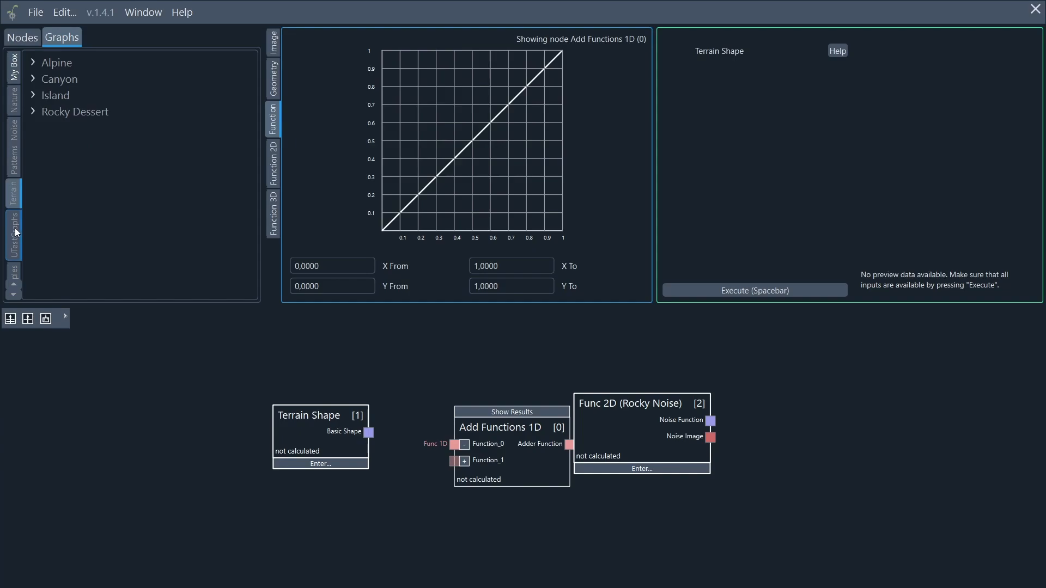
{"action": "left_click", "coordinate": [16, 114]}
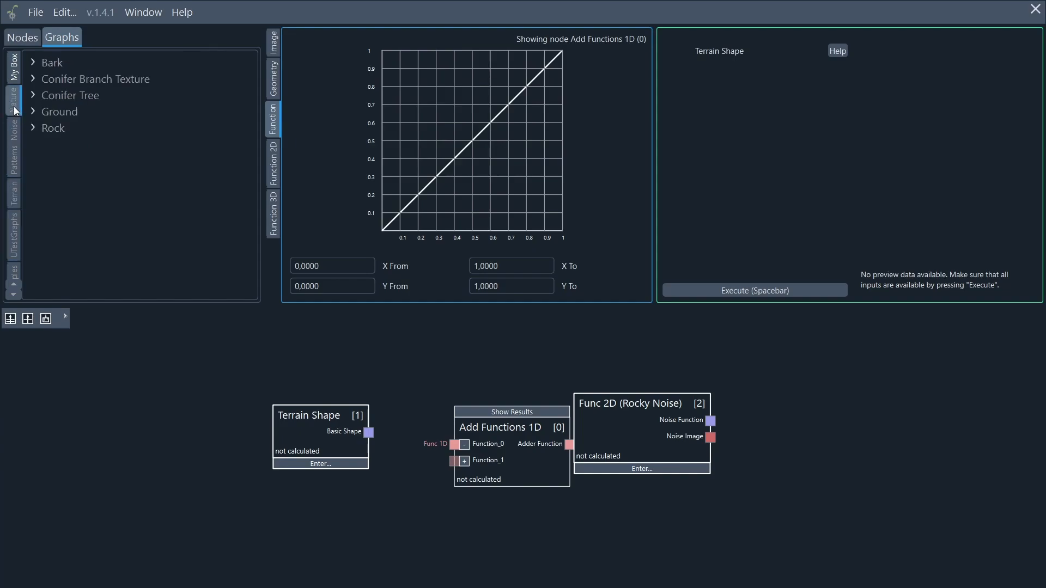
{"action": "left_click", "coordinate": [13, 72]}
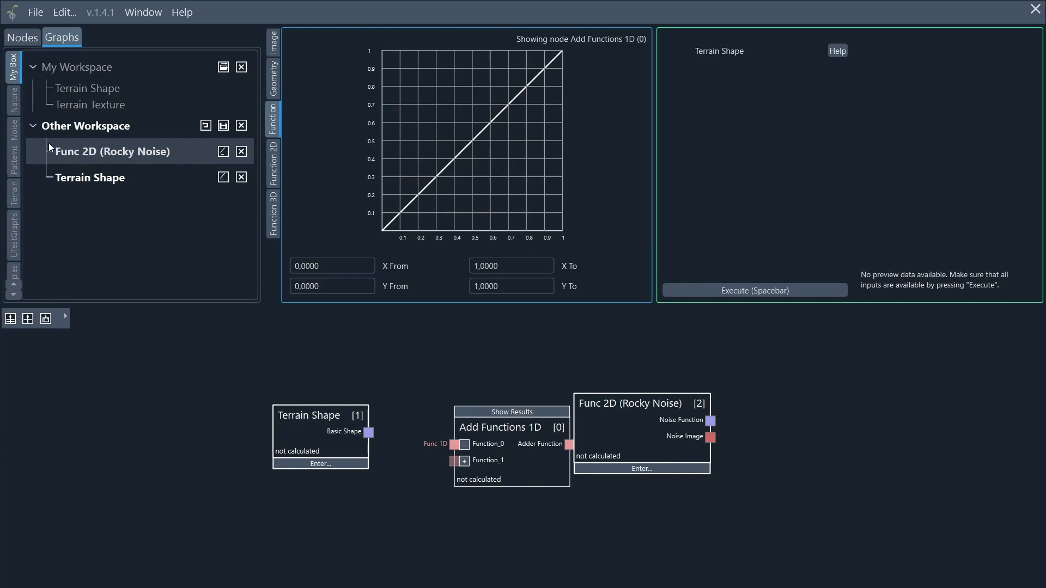
Add the 0 Conifer Branch Texture graph from the Nature category beside Terrain Shape and review the graphs copied into Other Workspace
{"action": "left_click", "coordinate": [14, 109]}
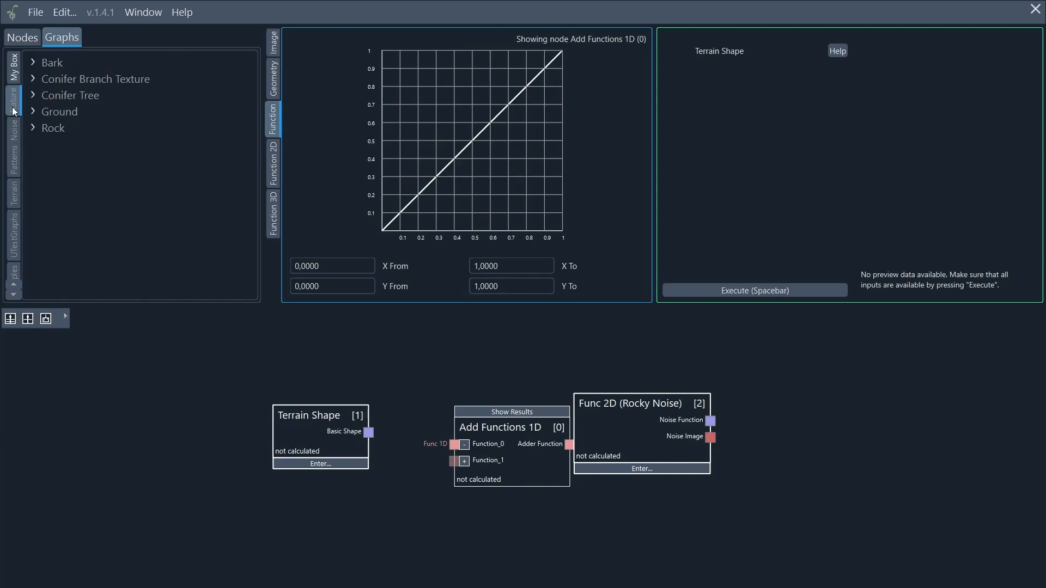
{"action": "left_click", "coordinate": [33, 80]}
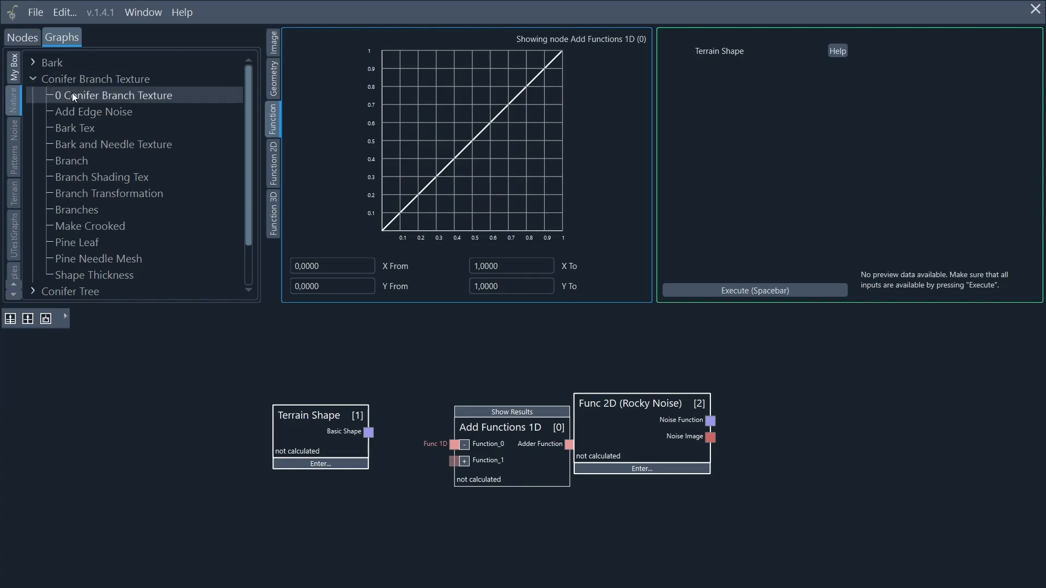
{"action": "left_click_drag", "start_coordinate": [75, 95], "coordinate": [157, 392]}
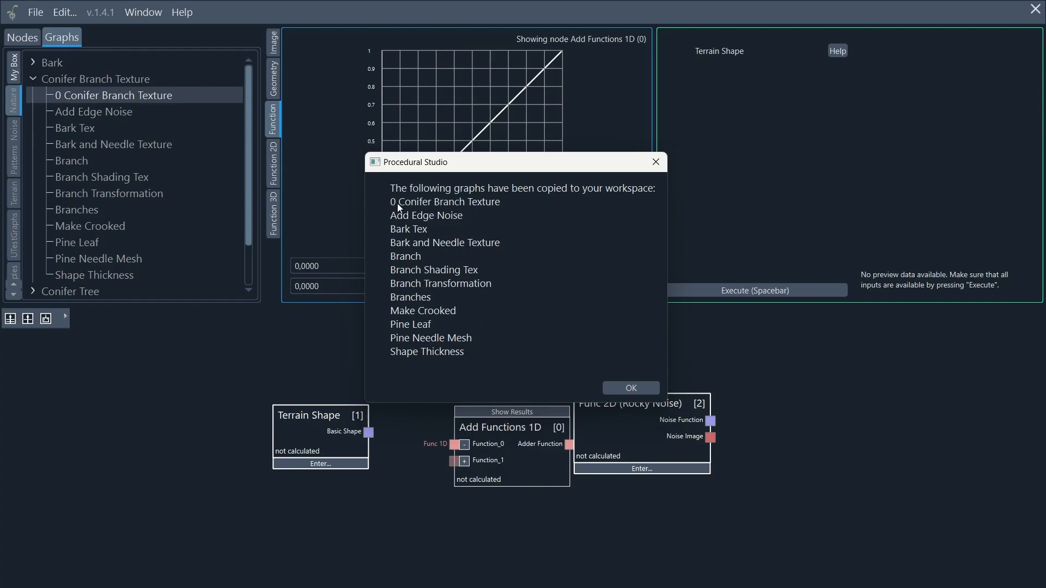
{"action": "left_click", "coordinate": [628, 387]}
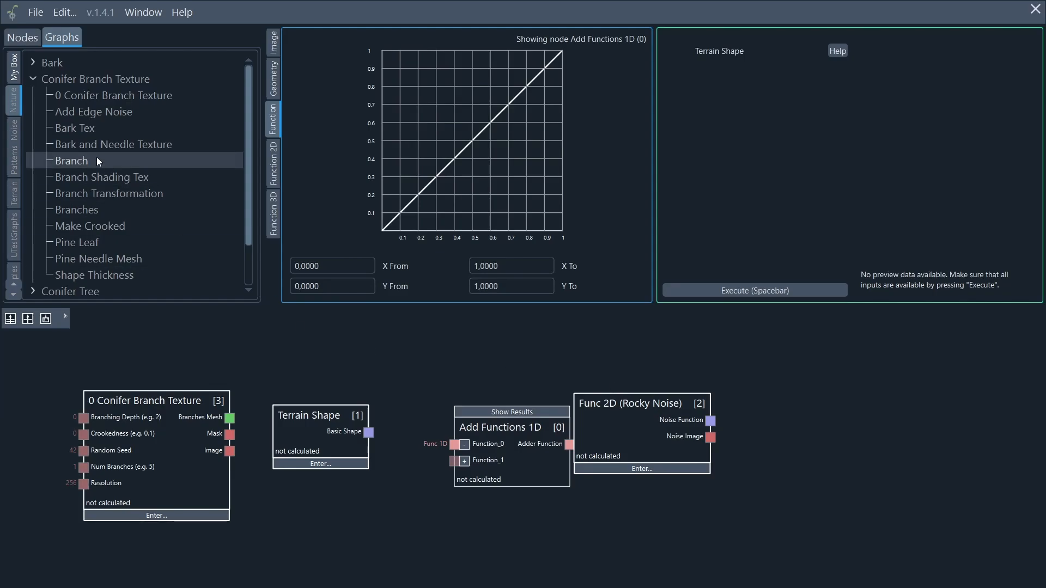
{"action": "left_click", "coordinate": [14, 68]}
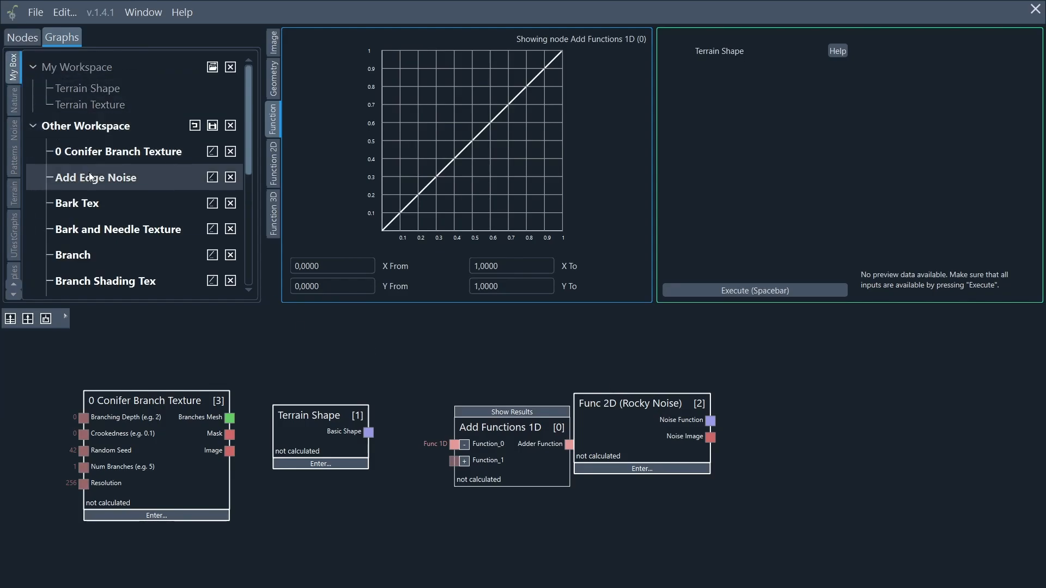
{"action": "scroll", "coordinate": [91, 172], "scroll_direction": "down", "scroll_amount": 5}
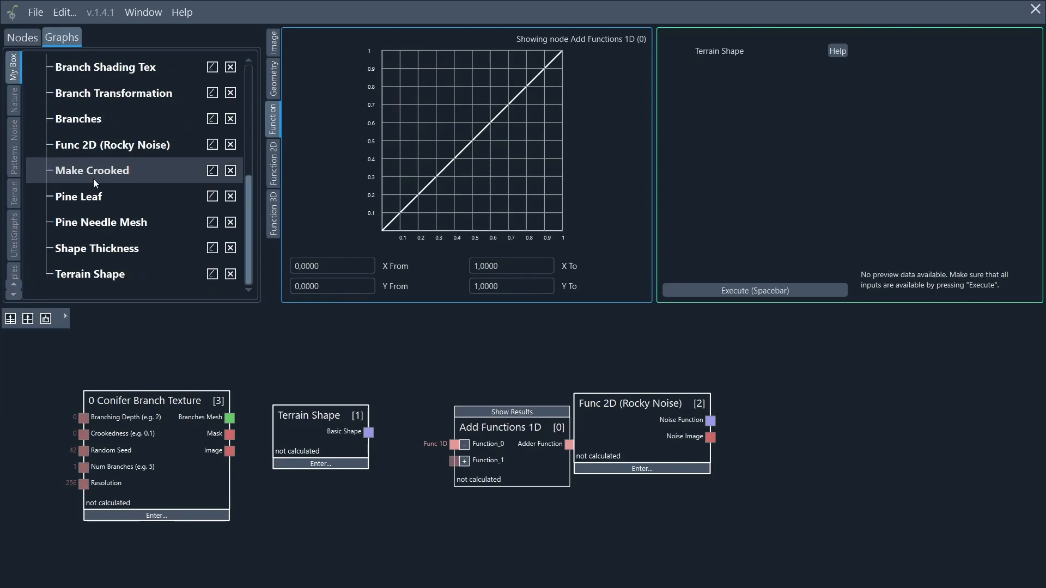
{"action": "scroll", "coordinate": [93, 179], "scroll_direction": "up", "scroll_amount": 5}
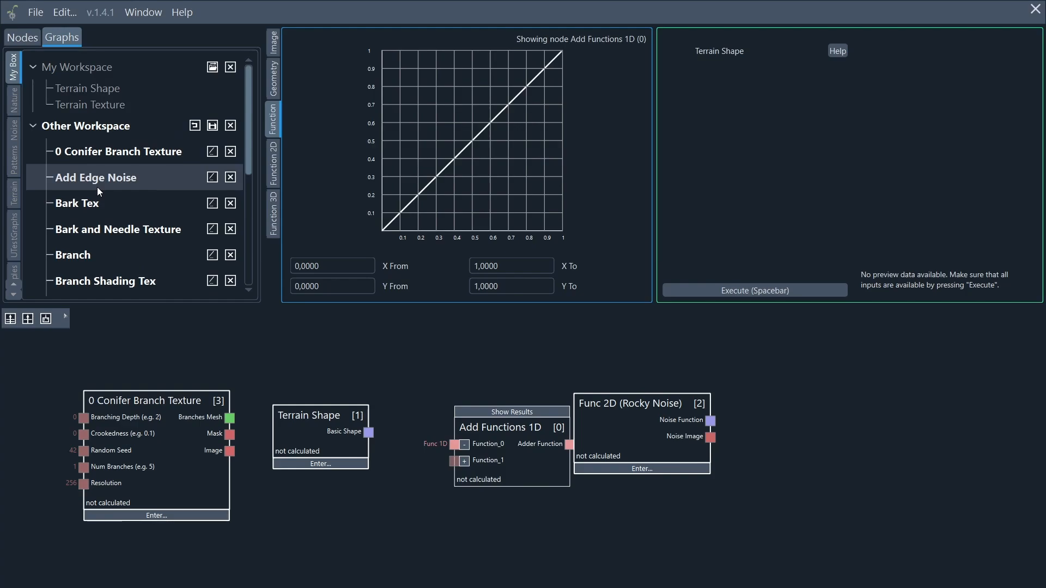